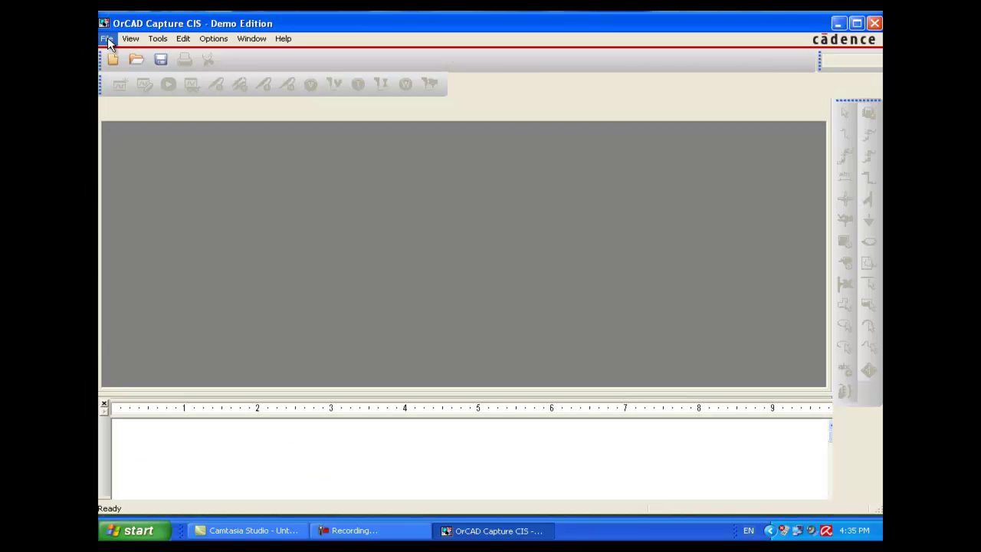
Start a new project named 'CH3 The Power Supply' in the E:\PSpice Project\CH3 The power Supply folder
click(107, 39)
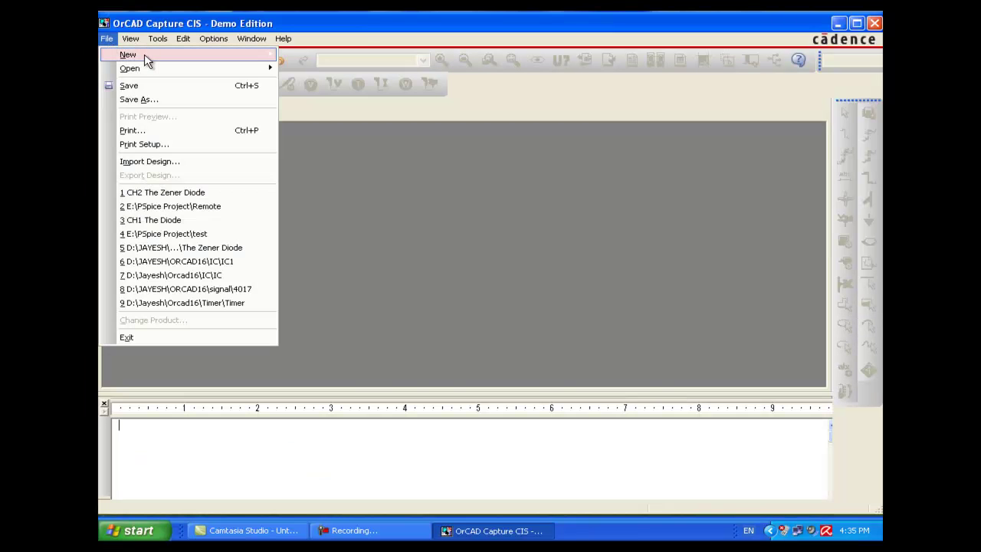
mouse_move(268, 55)
click(310, 55)
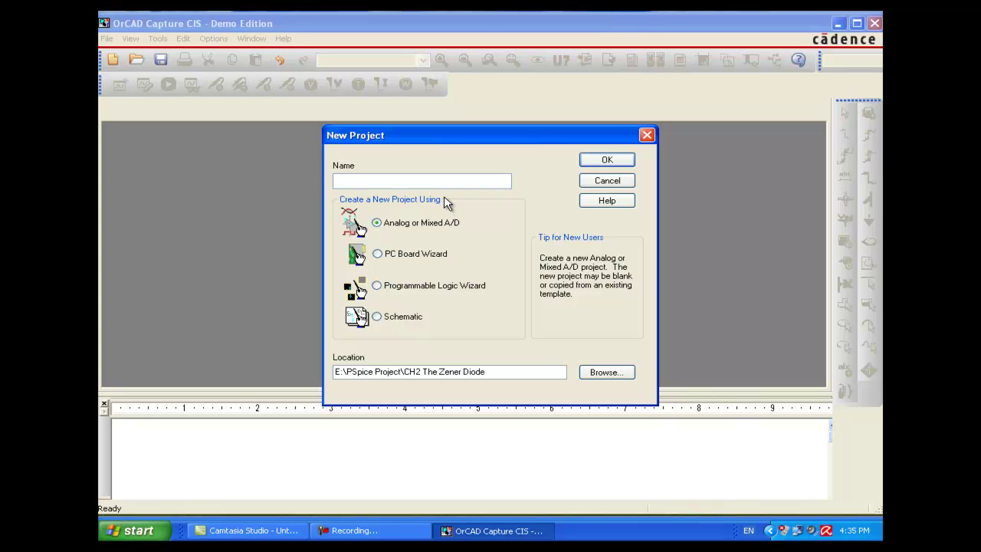
text(CH3 The Power Supply)
click(605, 371)
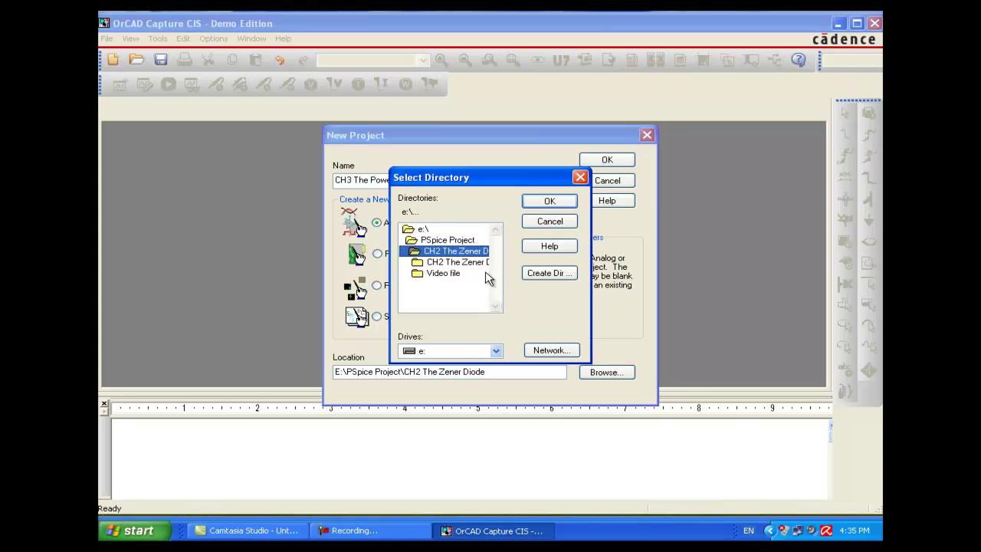
double_click(412, 242)
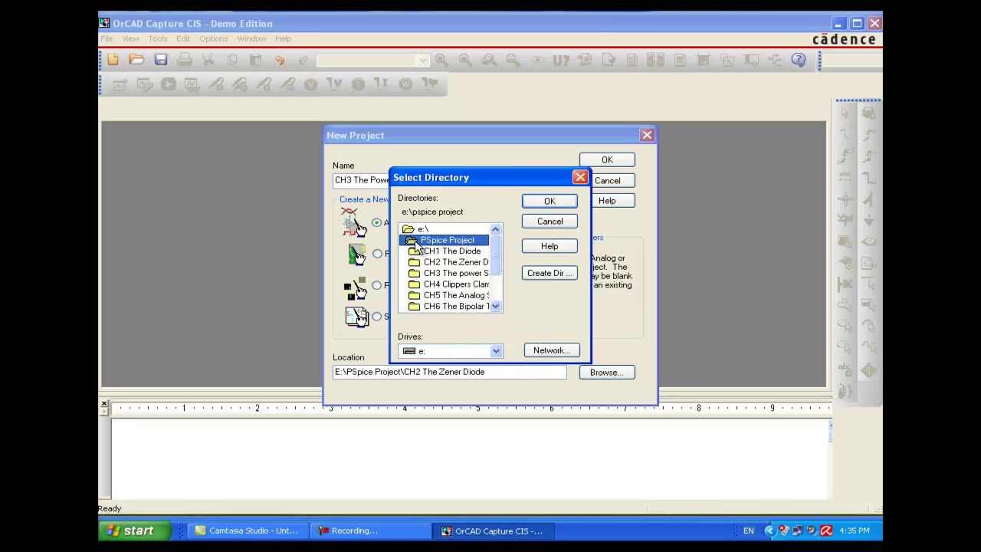
click(417, 274)
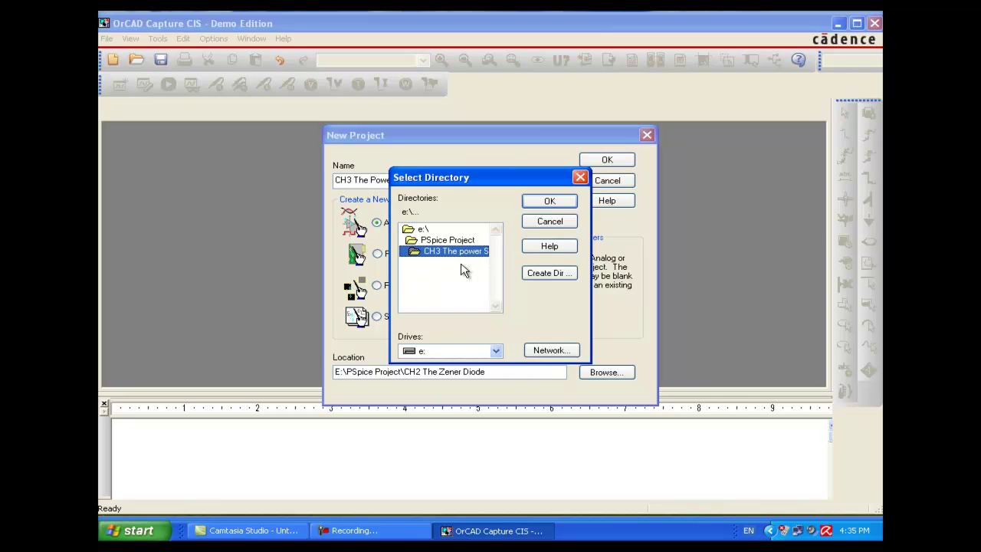
click(549, 201)
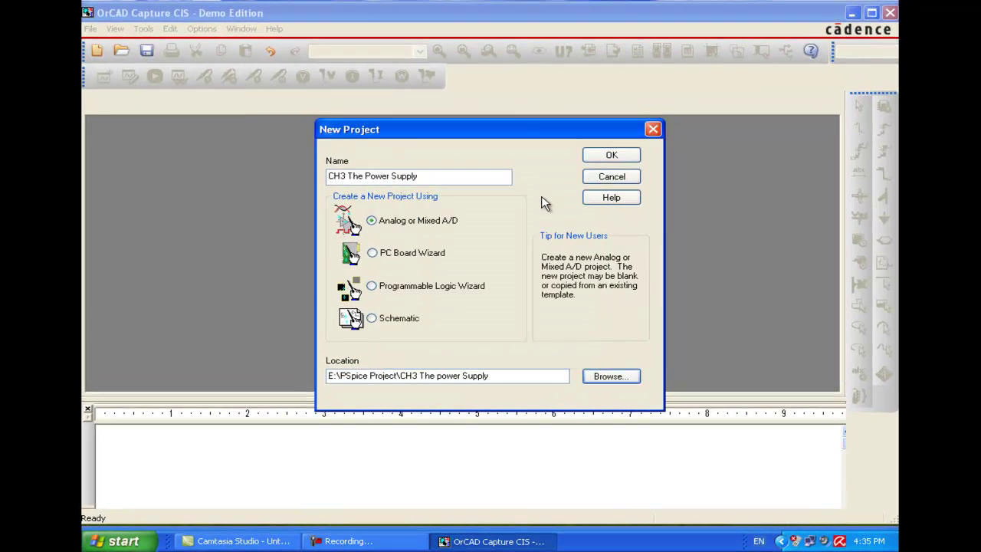
Create it as a blank analog project rather than from a template
click(607, 157)
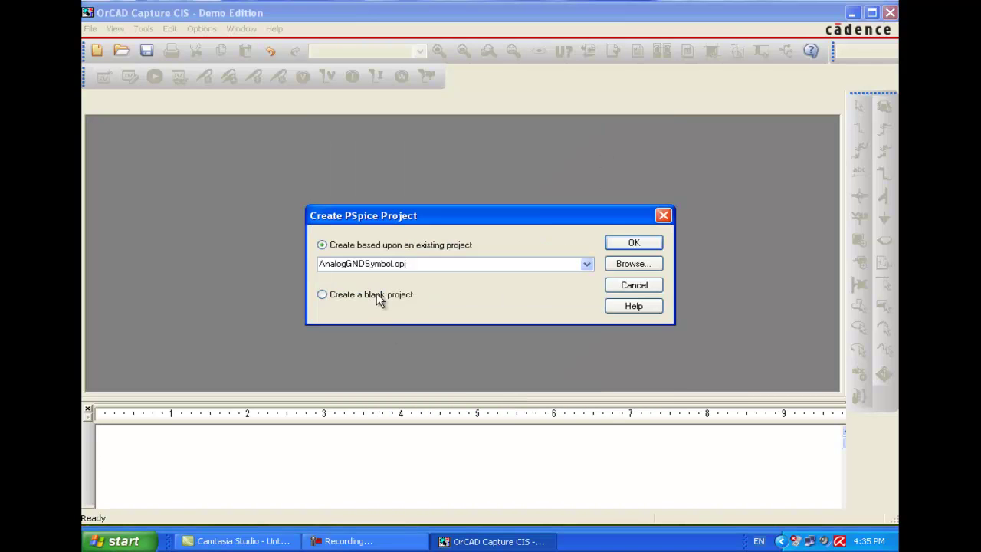
click(354, 295)
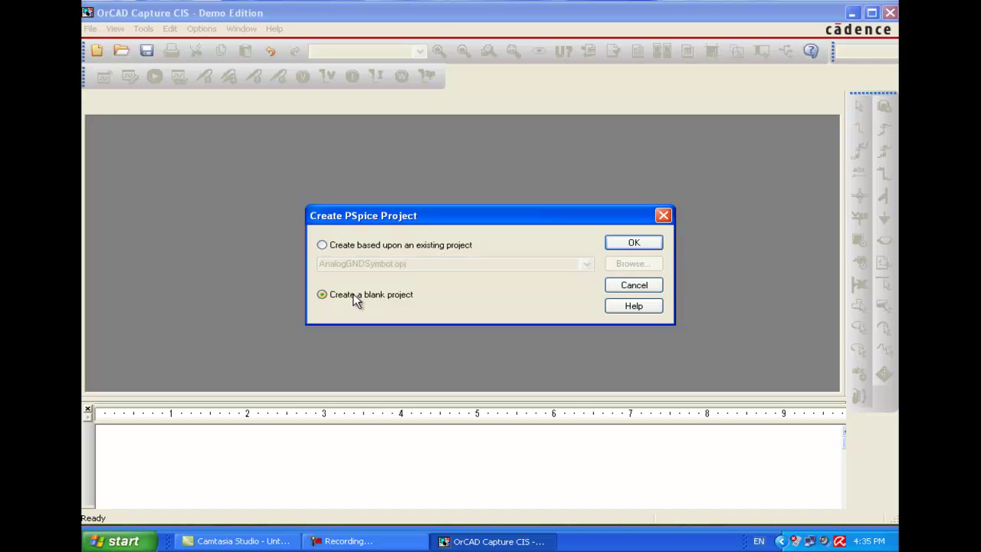
click(634, 244)
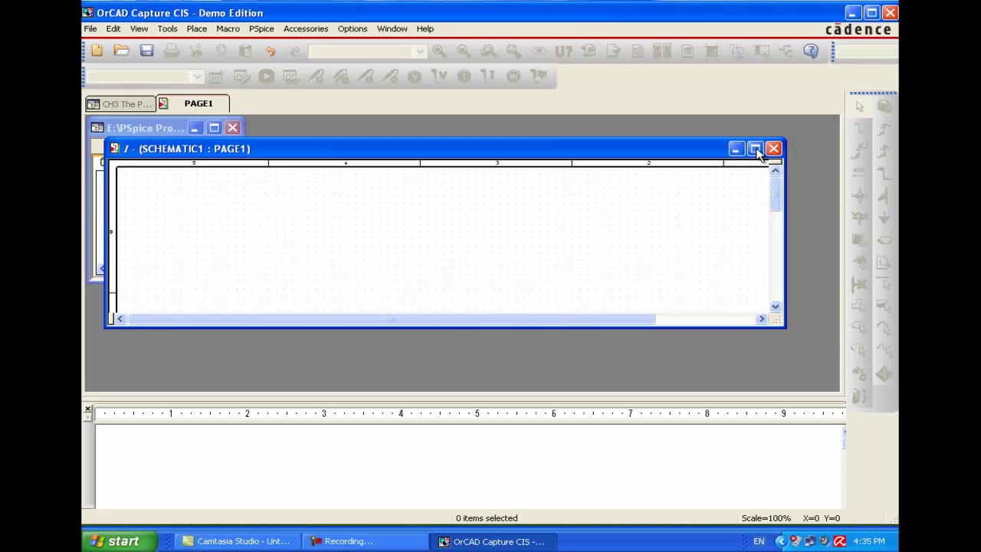
Maximize the schematic page and pick resistor R from the ANALOG library
click(755, 149)
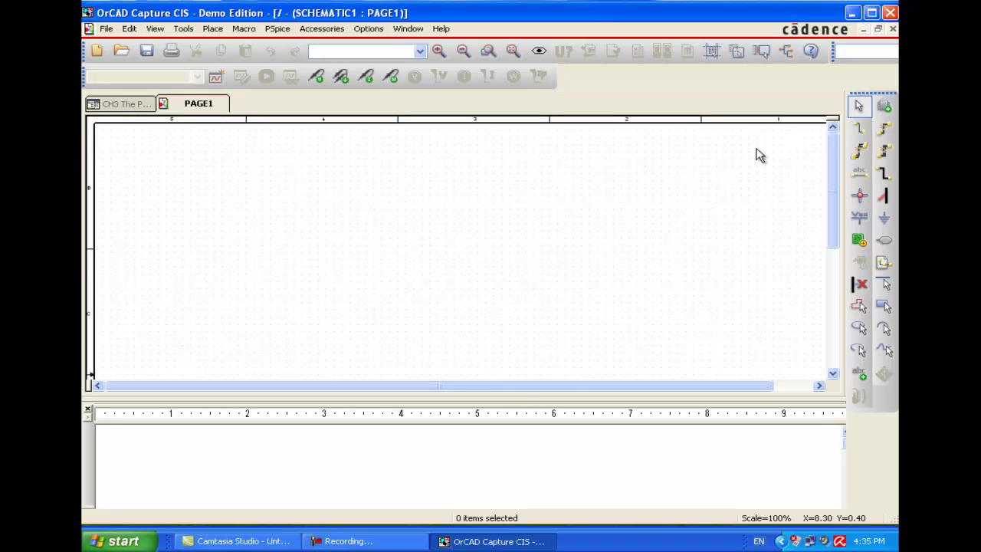
click(885, 107)
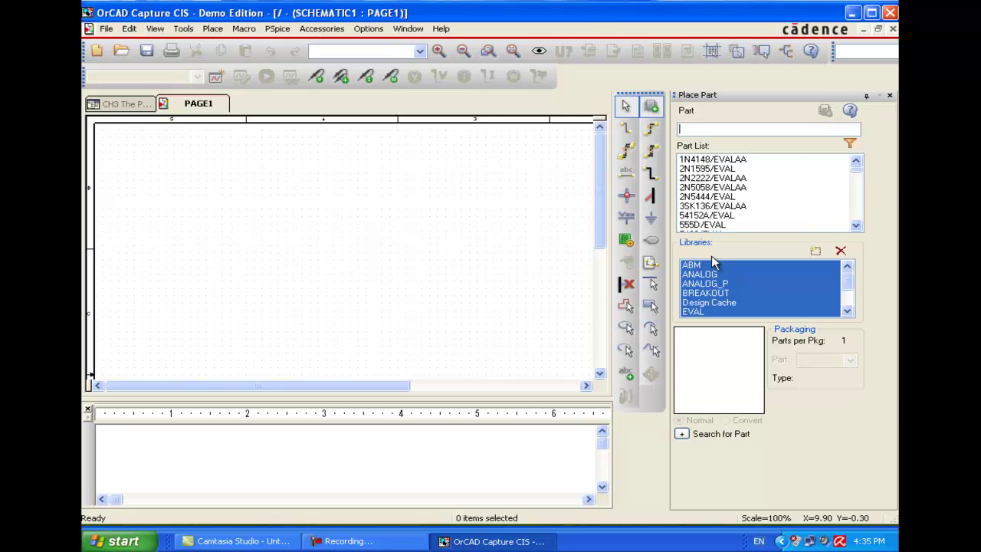
click(700, 275)
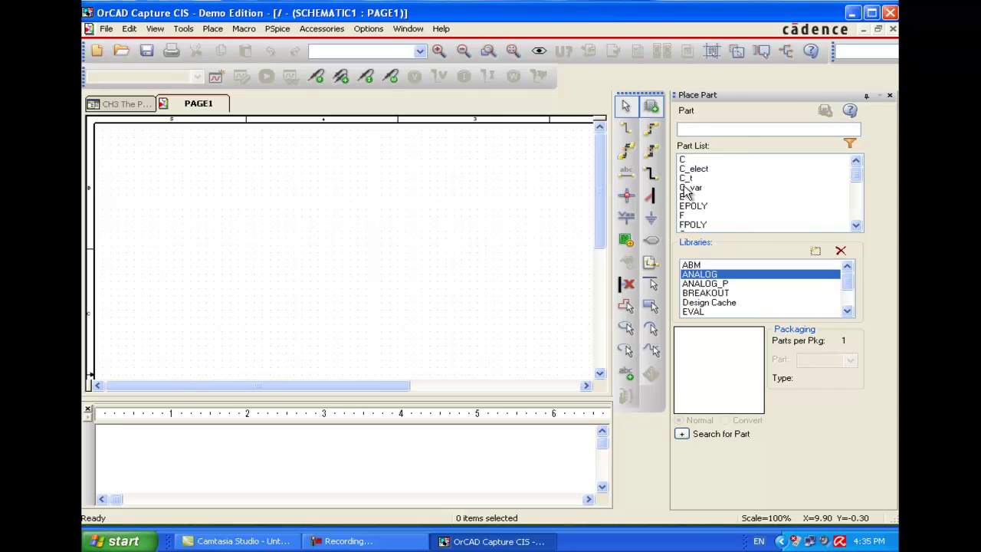
click(686, 187)
key(r)
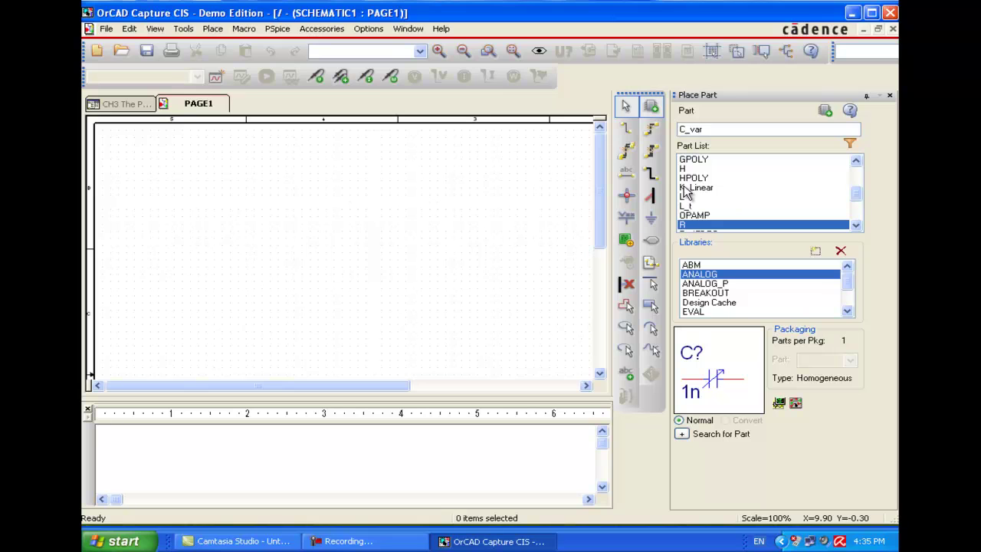
click(688, 224)
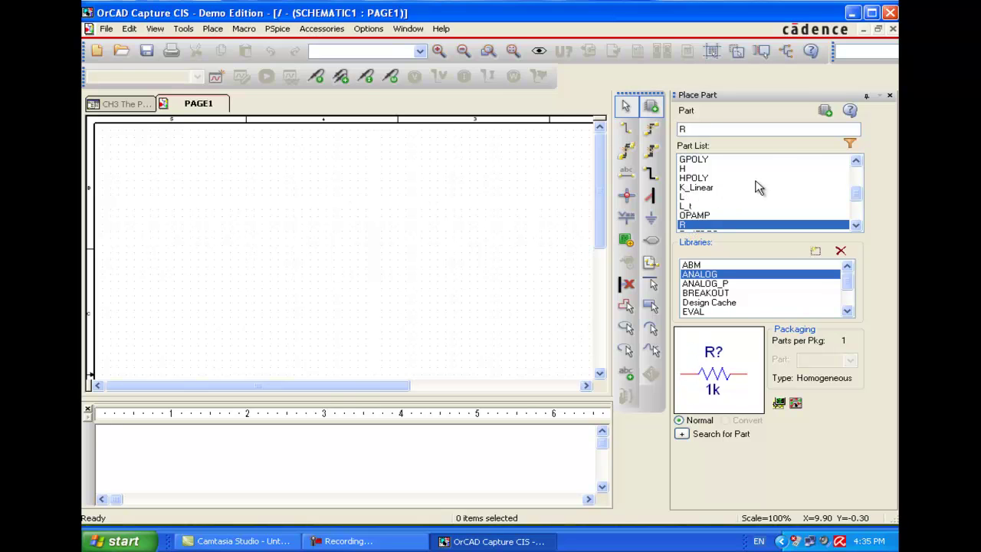
click(825, 111)
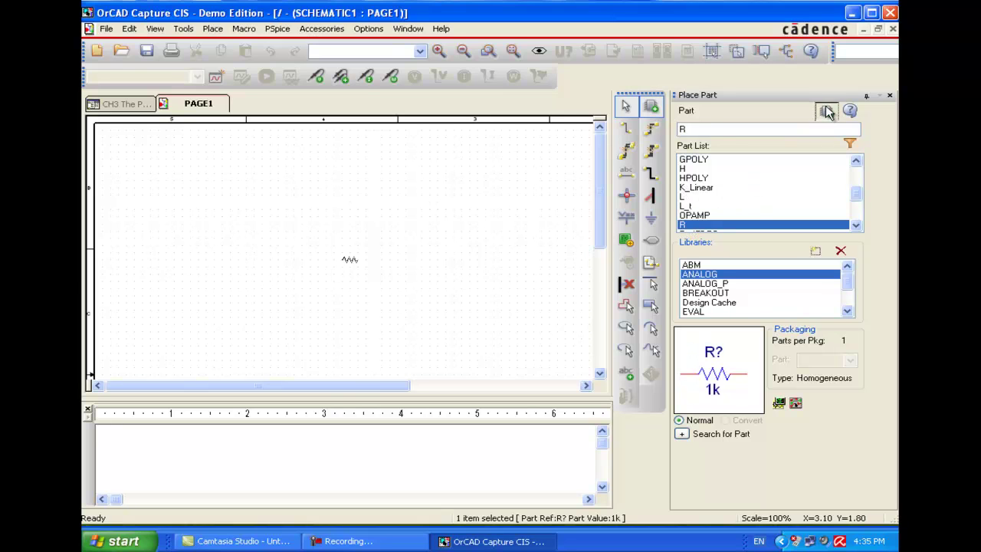
Place resistors R1, R2 and R3 in a horizontal row across the page
click(240, 171)
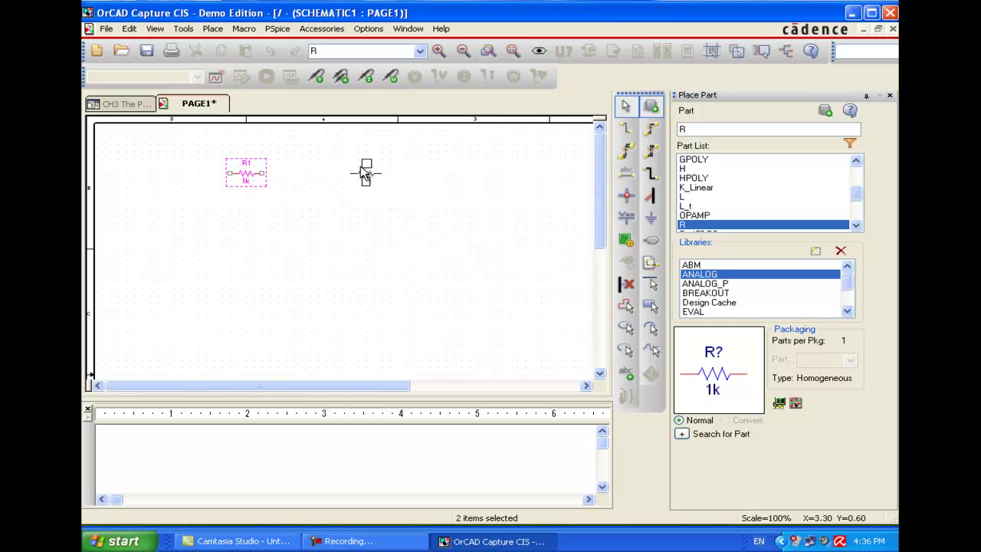
key(Escape)
click(364, 173)
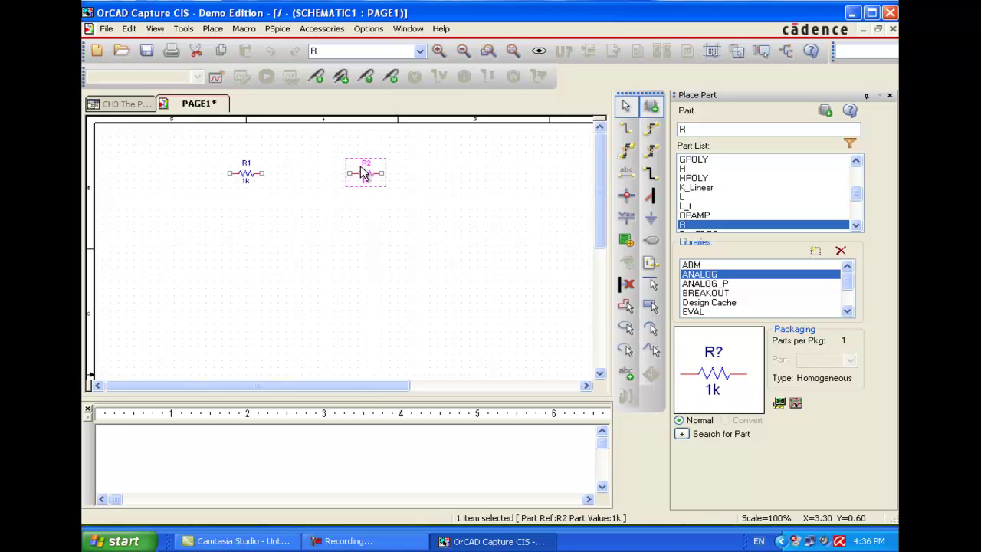
key(r)
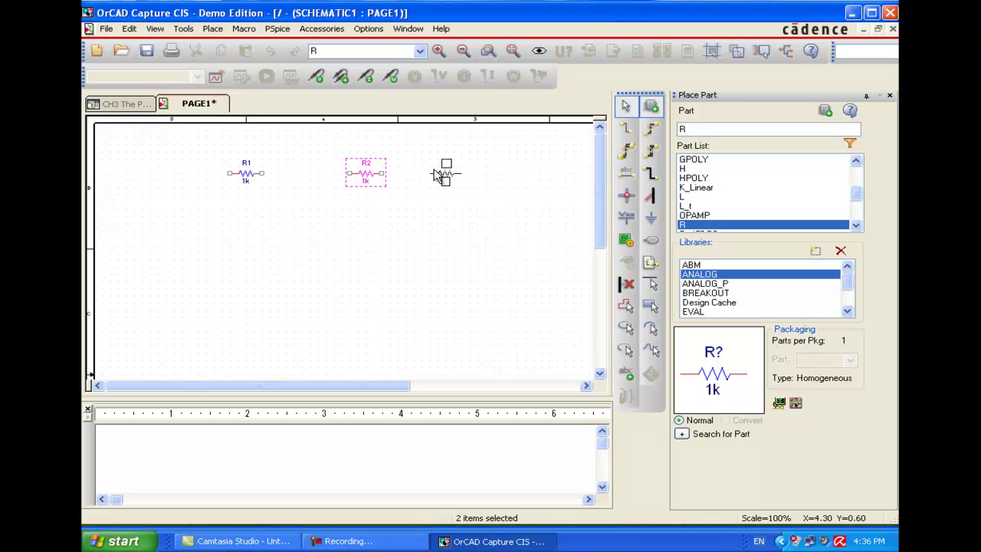
key(Escape)
click(483, 175)
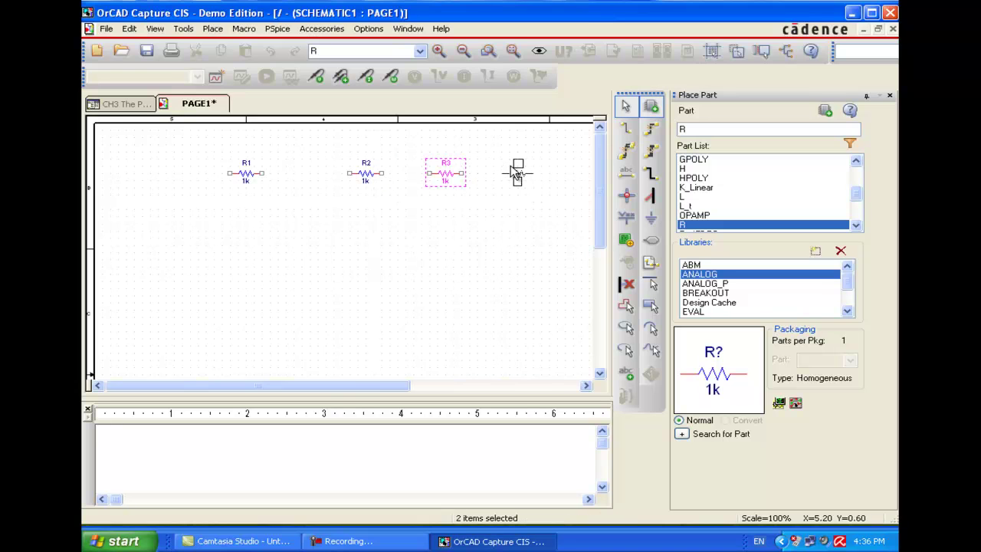
key(Escape)
Place R4 to the right, then a vertical R5 shifted left beside it
key(F4)
click(586, 386)
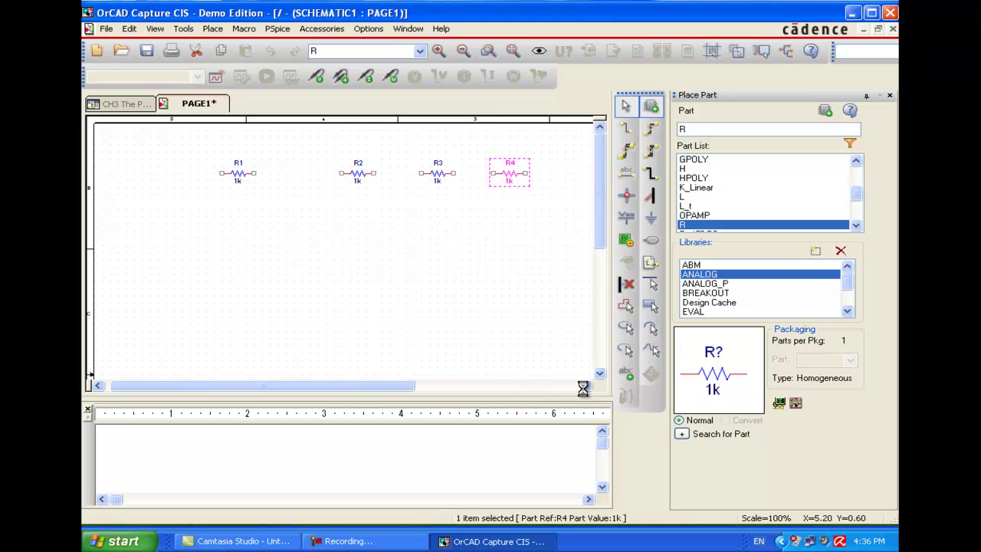
click(585, 386)
click(585, 386)
click(585, 387)
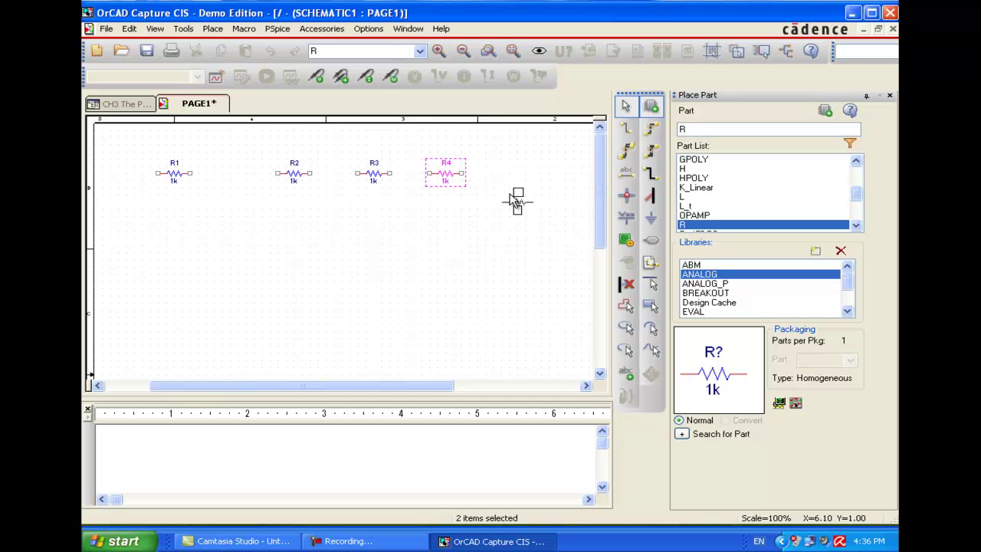
key(r)
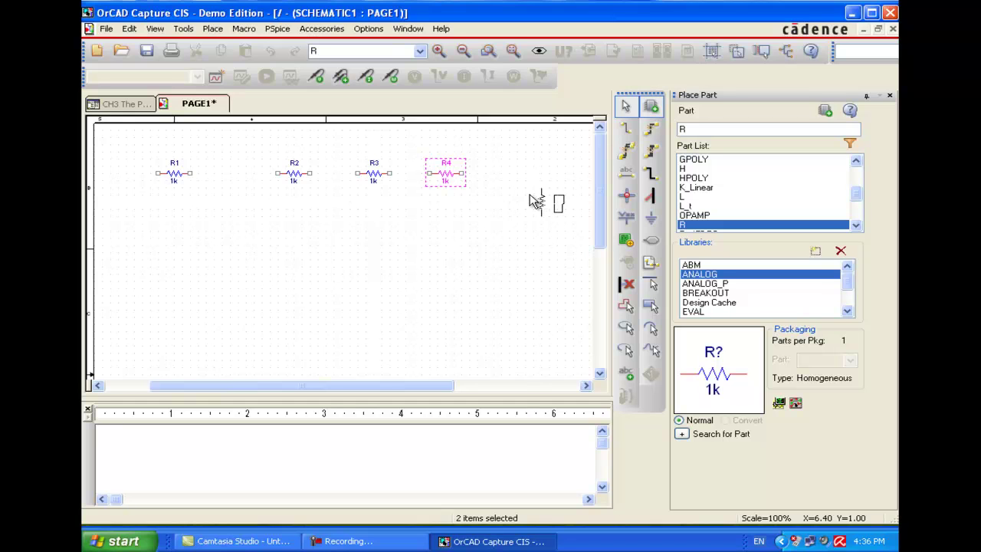
key(Escape)
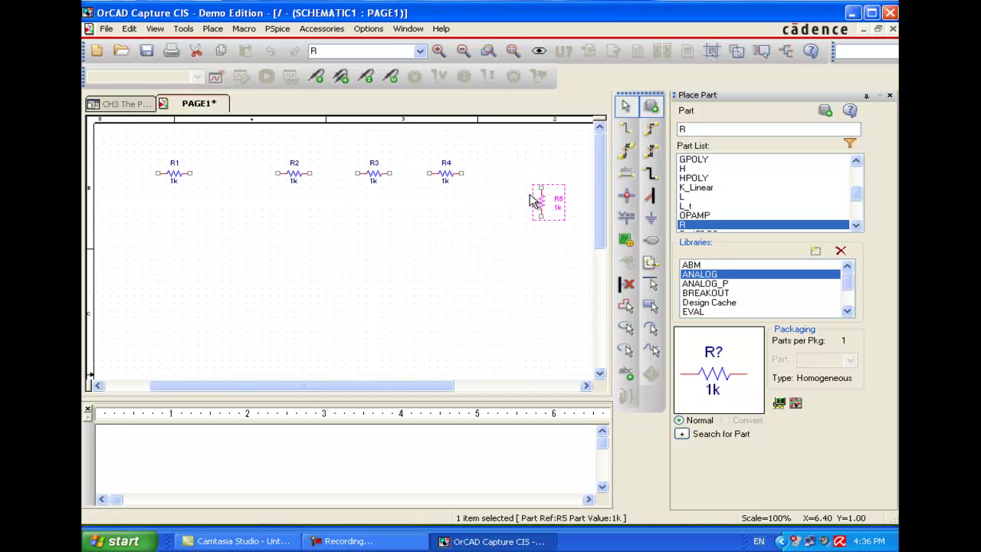
drag(529, 201, 462, 212)
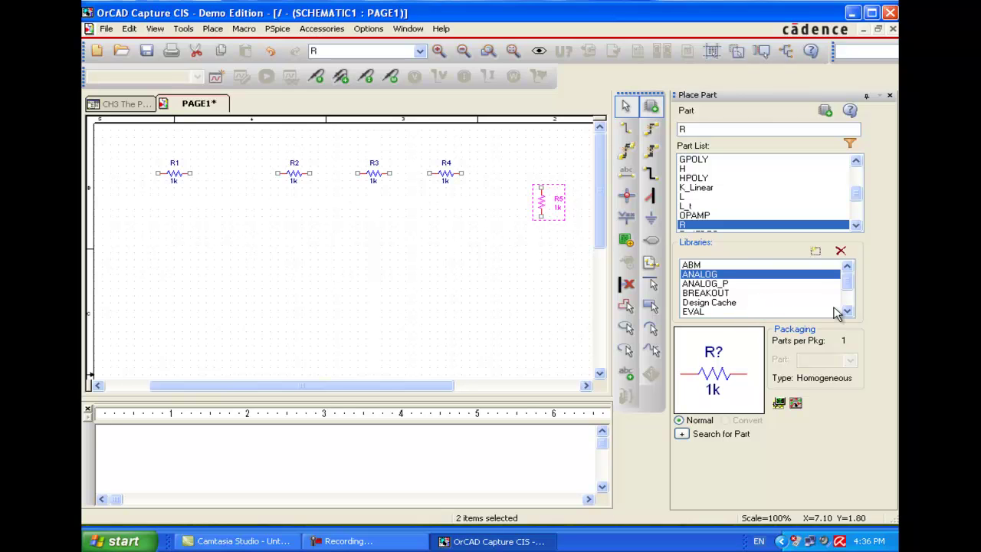
Select the D1N4002 rectifier diode from the EVAL library
click(689, 312)
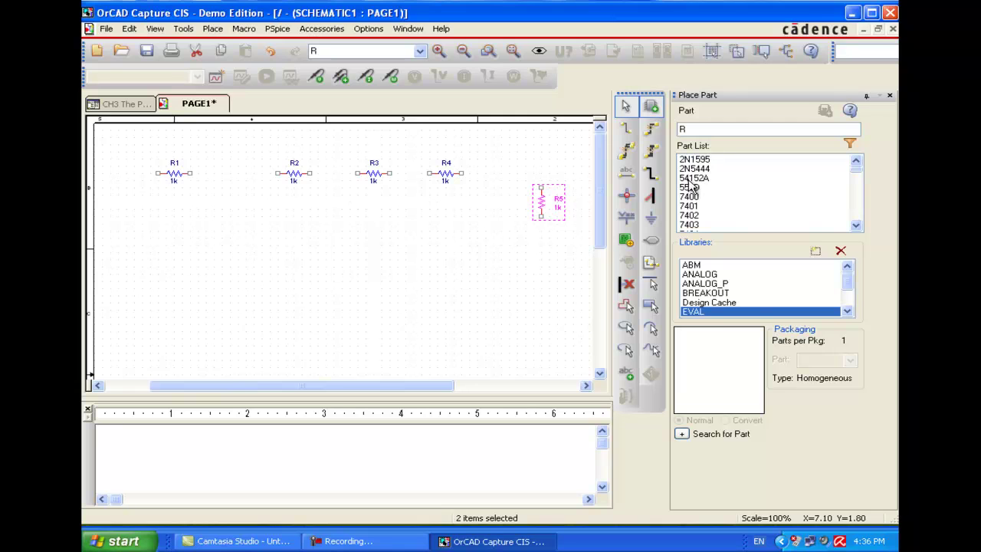
click(690, 179)
scroll(690, 184, down, 5)
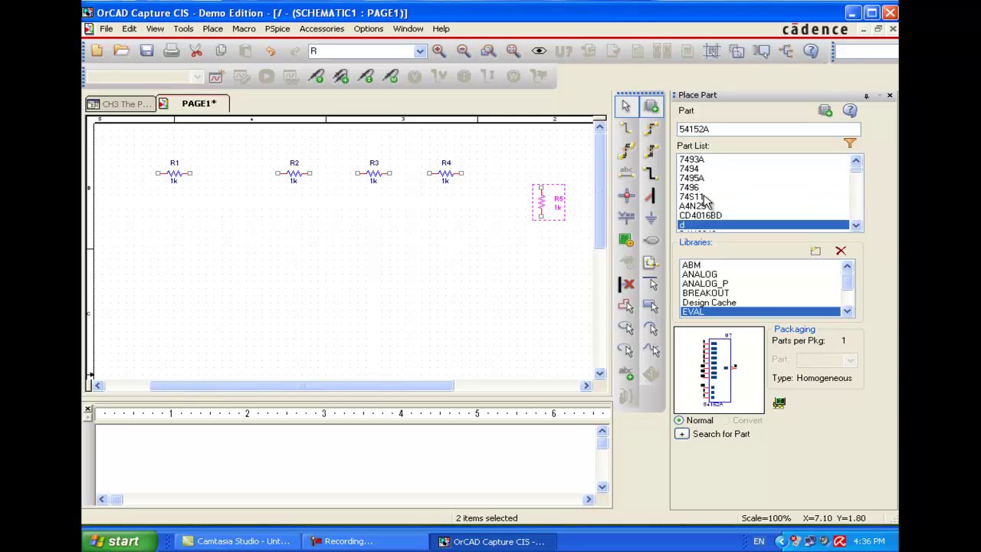
click(856, 225)
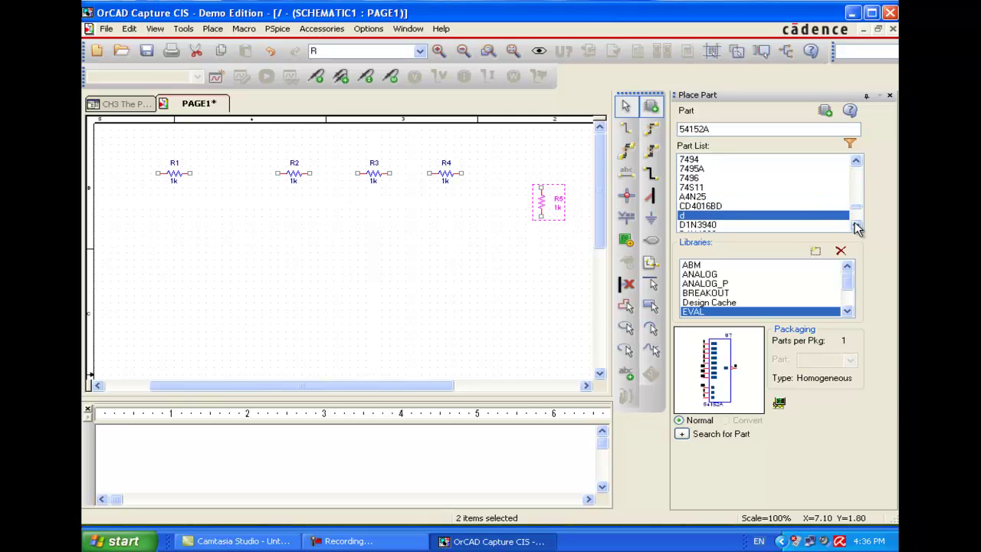
click(855, 226)
click(855, 225)
click(856, 226)
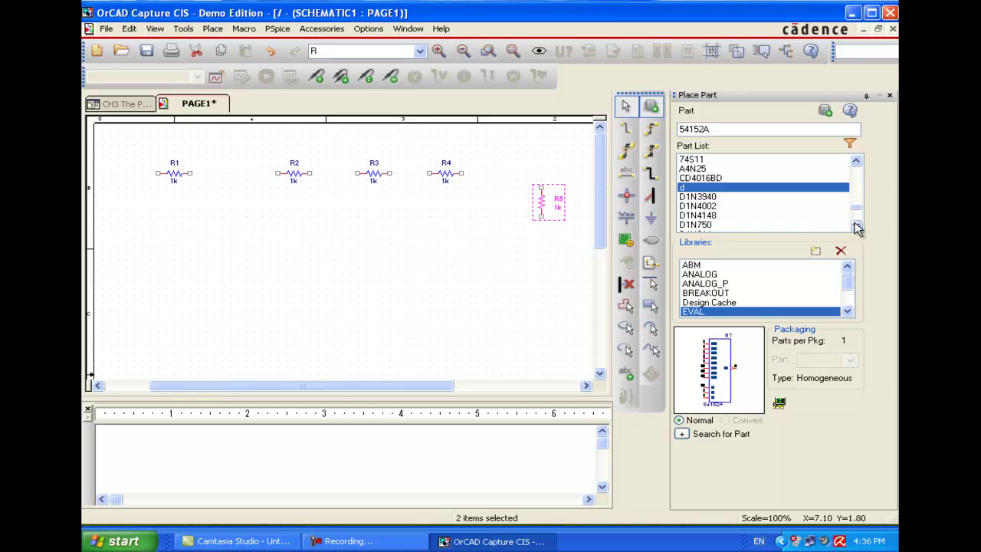
click(707, 206)
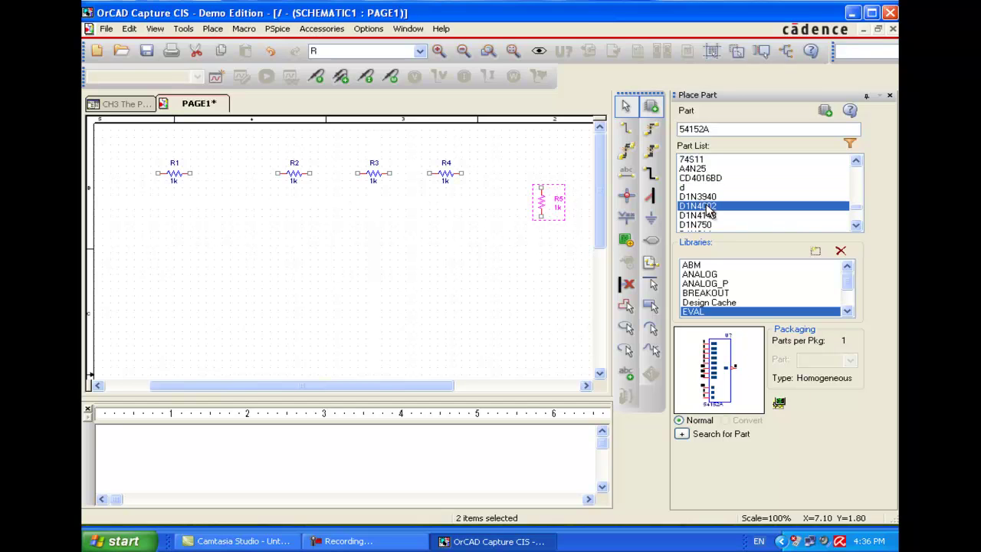
click(824, 115)
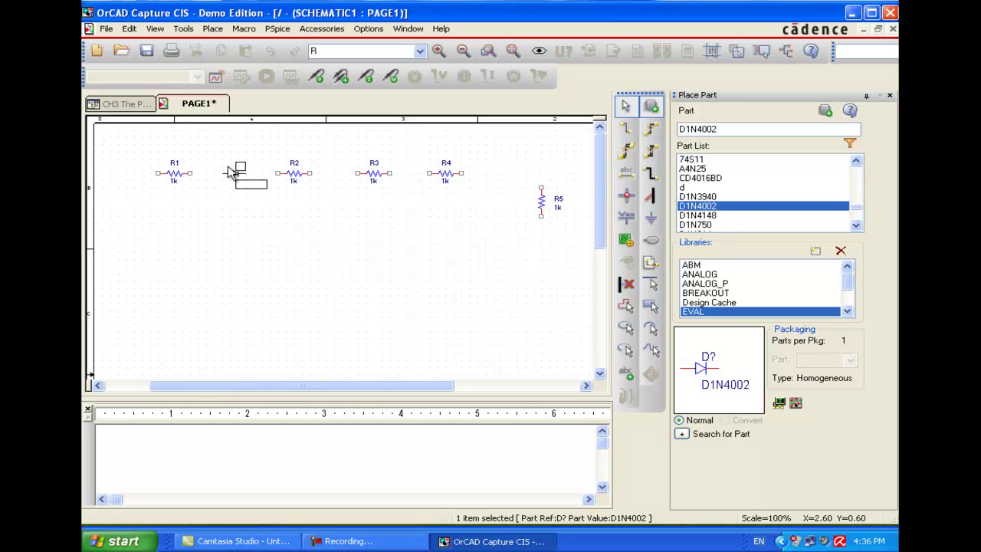
Place bridge diodes D1–D4, with D3 and D4 standing vertically on either side of D2
click(227, 212)
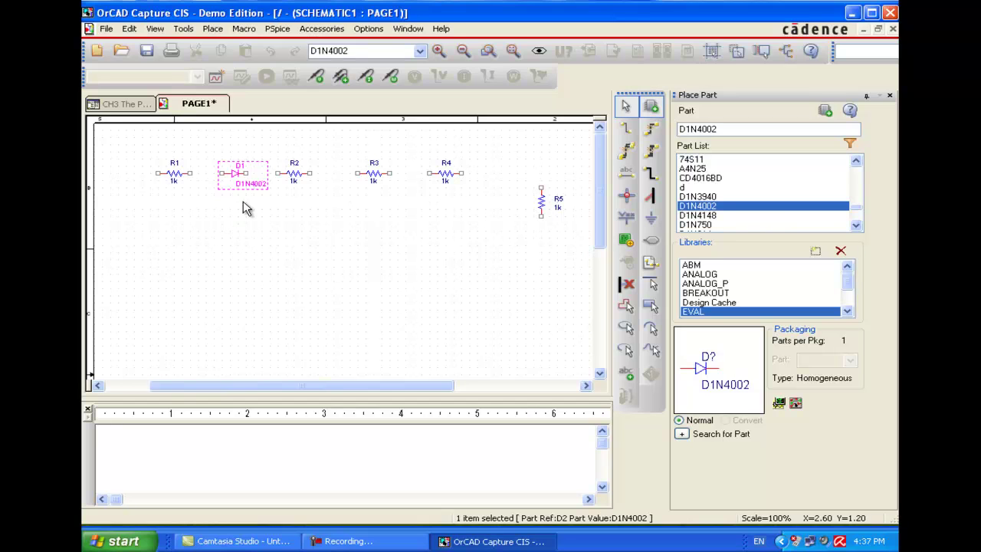
click(245, 201)
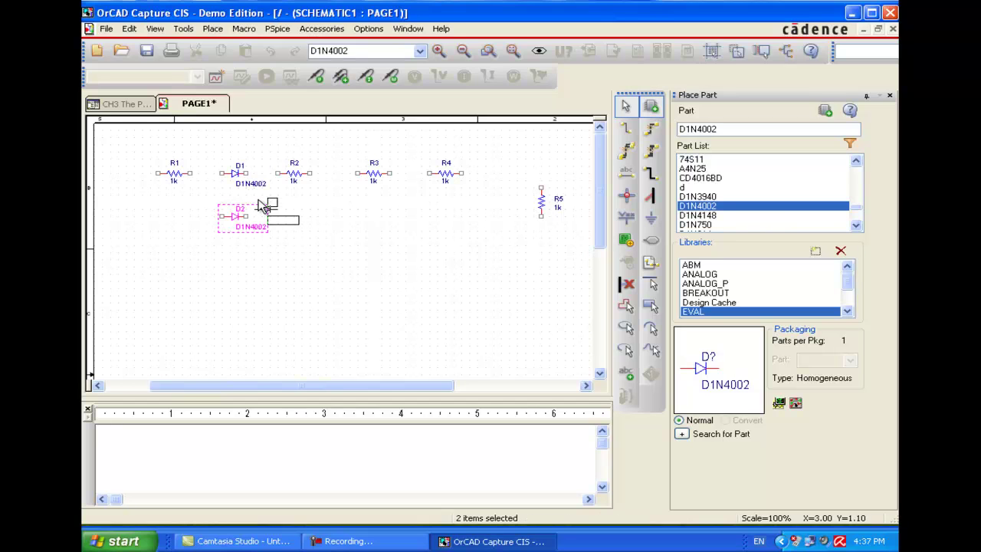
drag(263, 206, 203, 197)
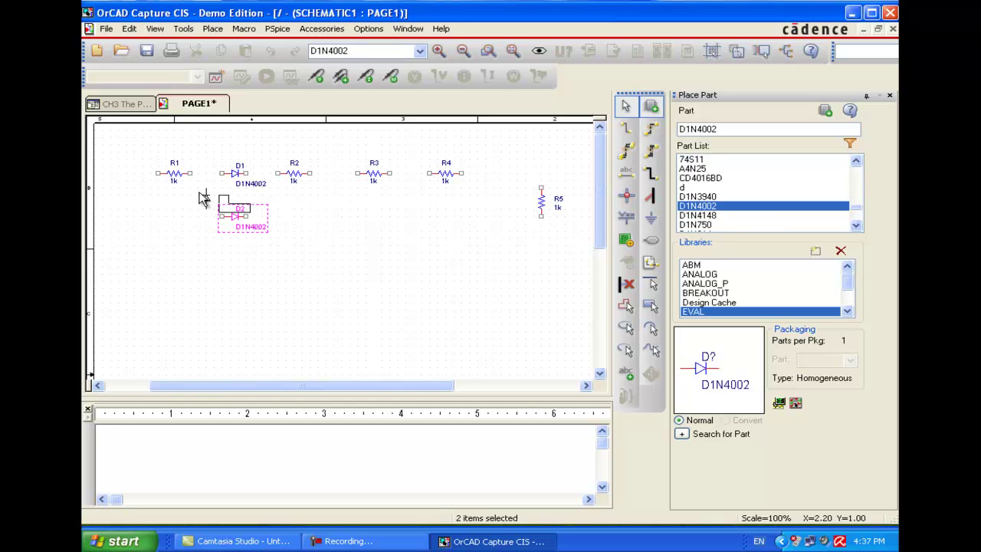
key(r)
click(204, 197)
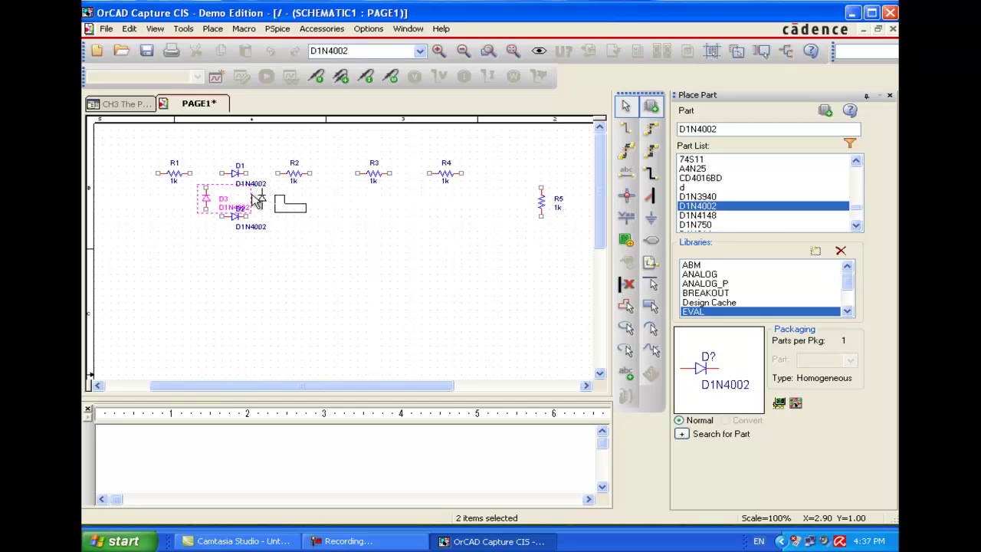
key(Escape)
click(255, 200)
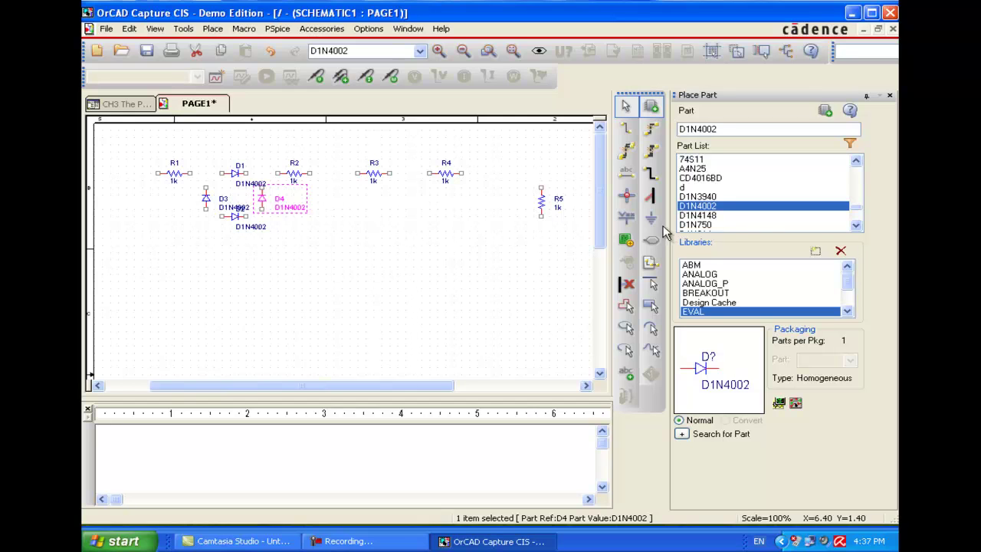
Place a vertical D1N750 zener D5 beside R5
click(711, 226)
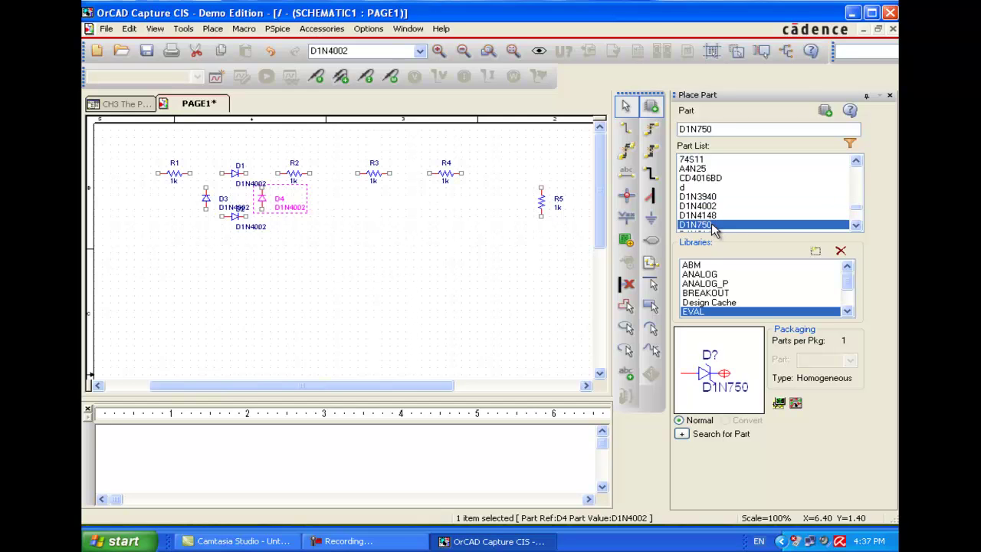
click(824, 111)
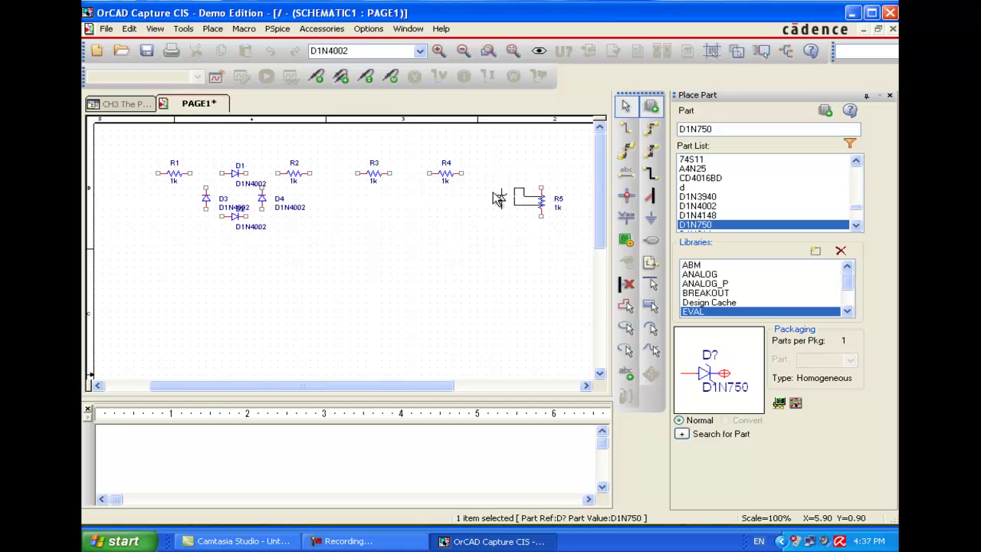
key(r)
click(492, 195)
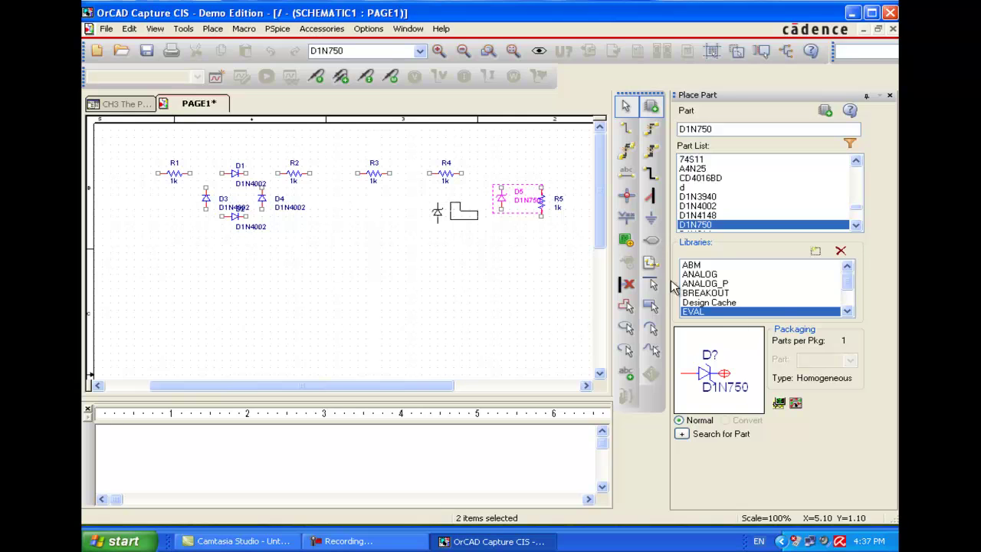
Switch to the SOURCE library's part list
click(846, 310)
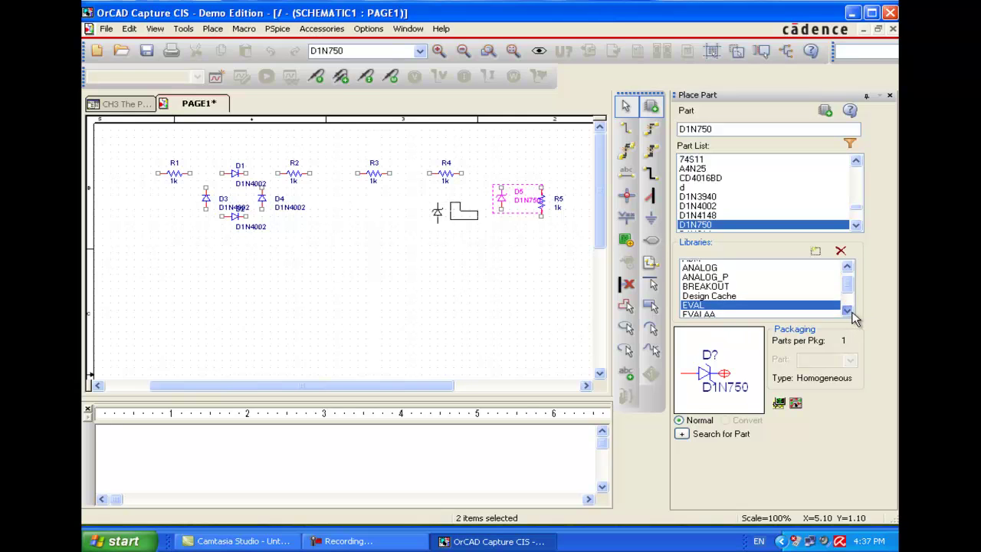
click(847, 311)
click(846, 310)
click(846, 310)
click(847, 310)
click(847, 310)
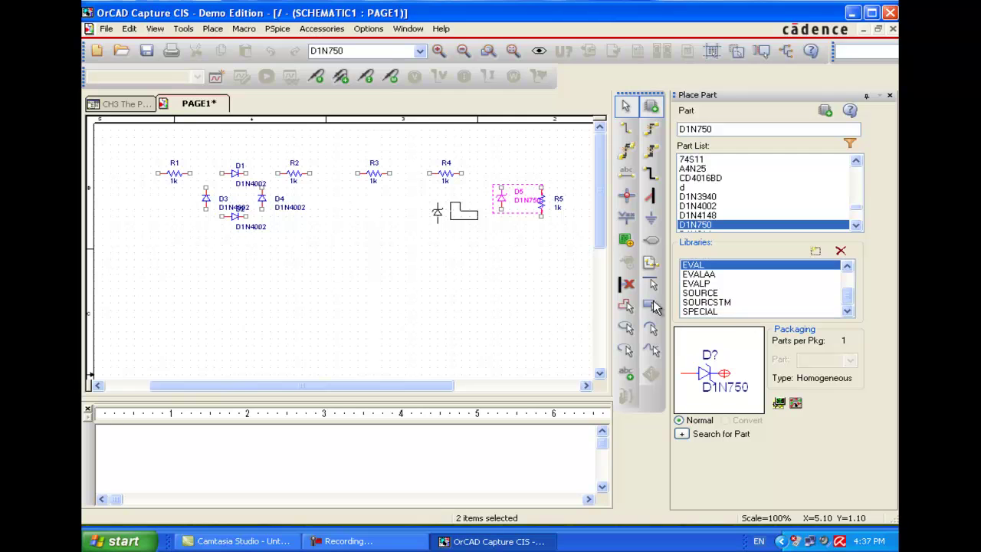
click(697, 293)
click(702, 216)
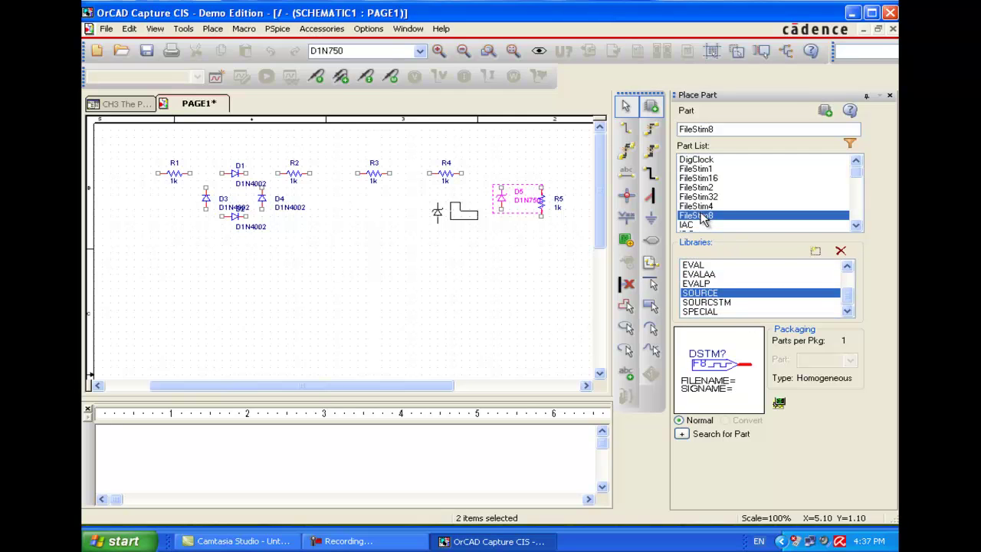
drag(703, 220, 798, 231)
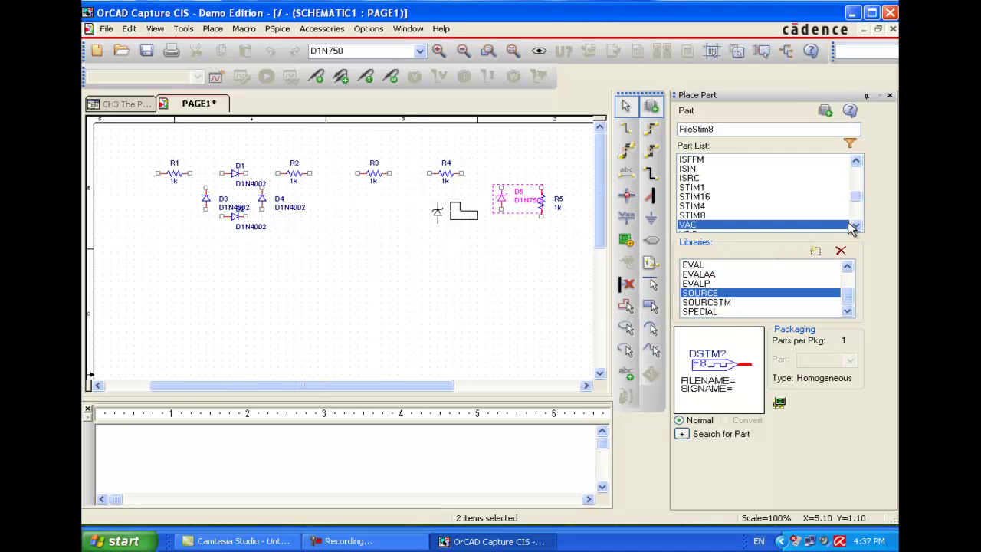
click(687, 225)
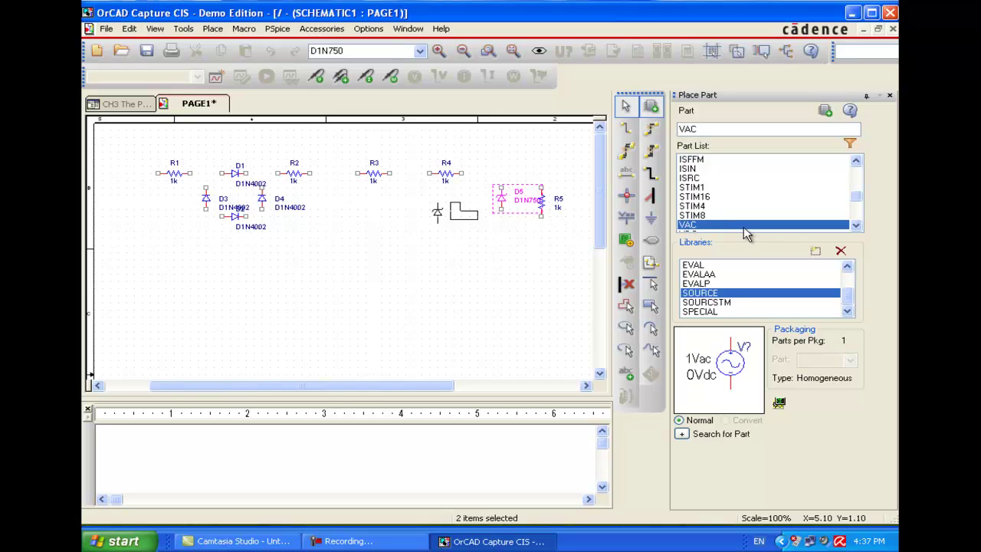
Scroll the SOURCE list and select the VSIN sine voltage source
click(856, 227)
click(856, 227)
click(856, 227)
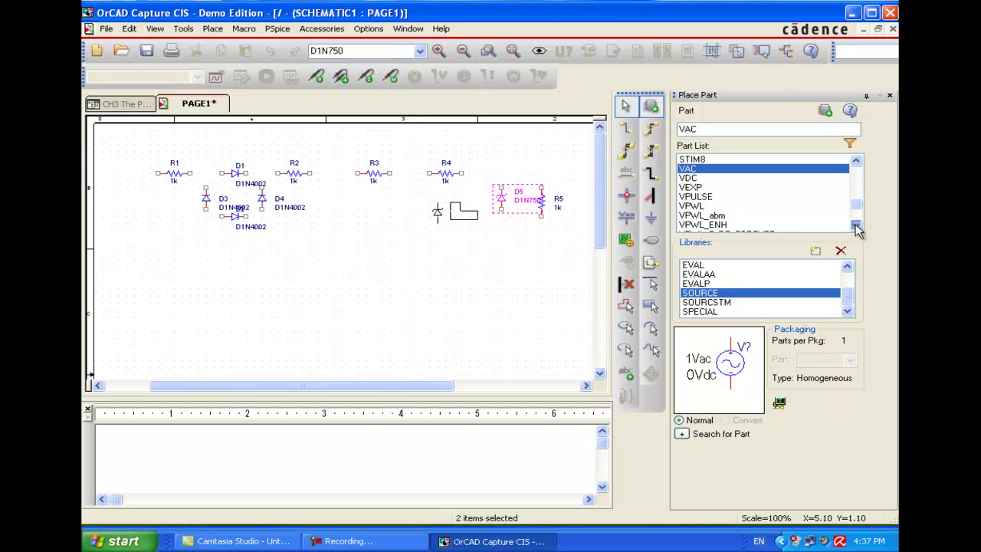
click(856, 226)
click(856, 227)
click(856, 227)
click(856, 227)
click(856, 227)
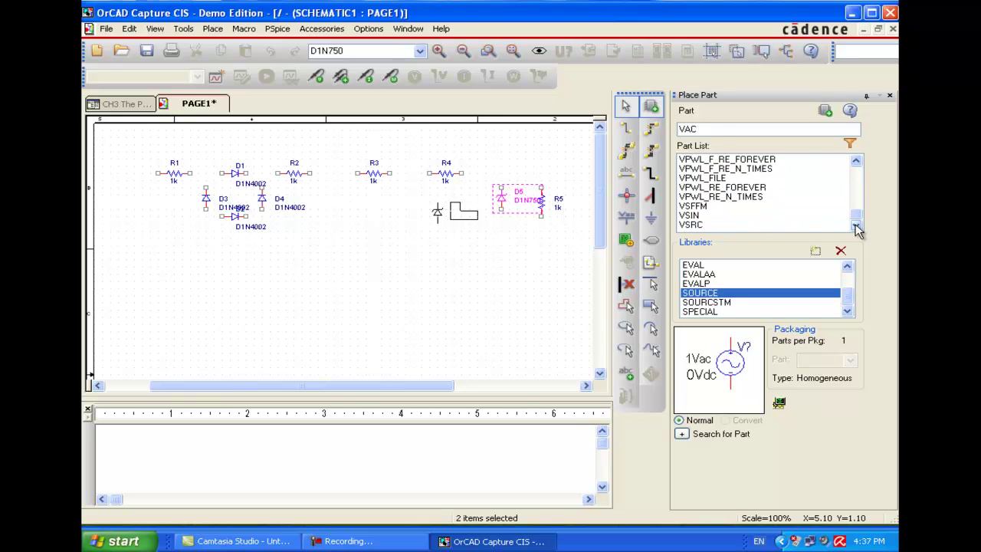
click(698, 217)
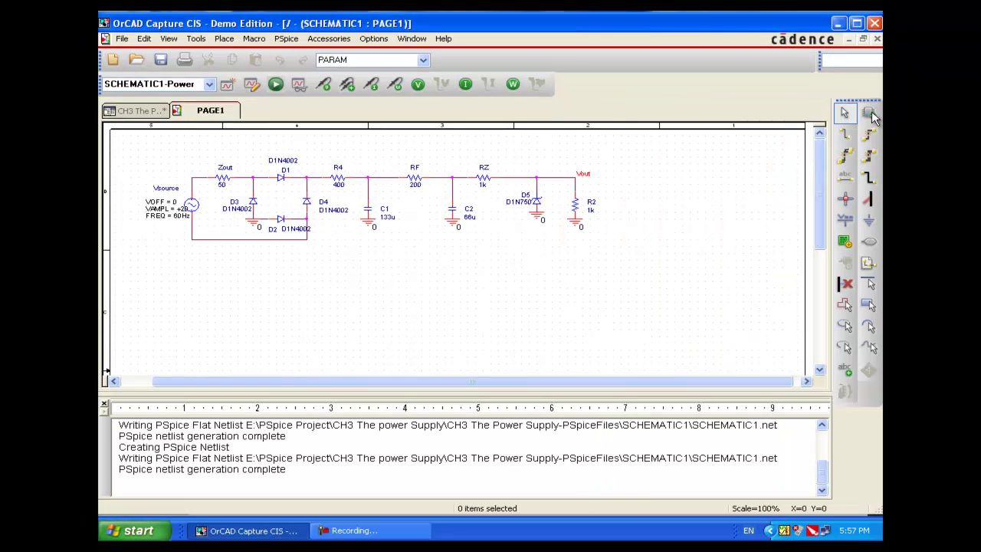
Place a PARAM block from the SPECIAL library at the page's top right and close the Place Part panel
key(p)
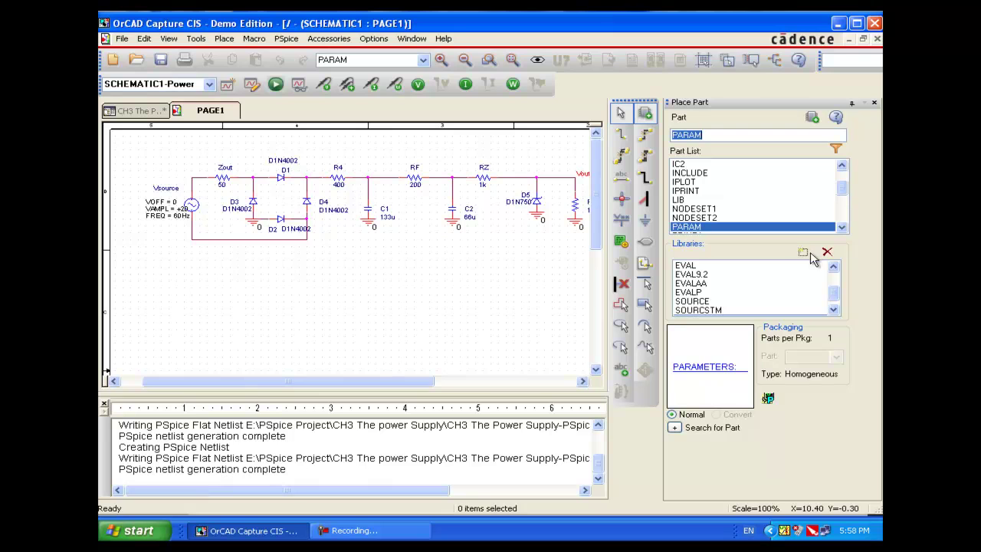
click(833, 308)
click(711, 310)
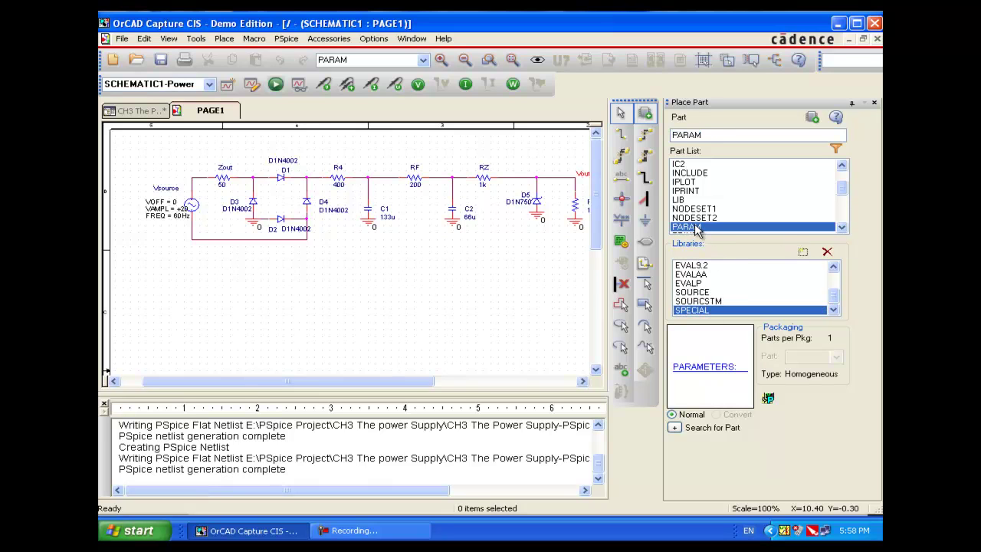
click(811, 117)
click(583, 381)
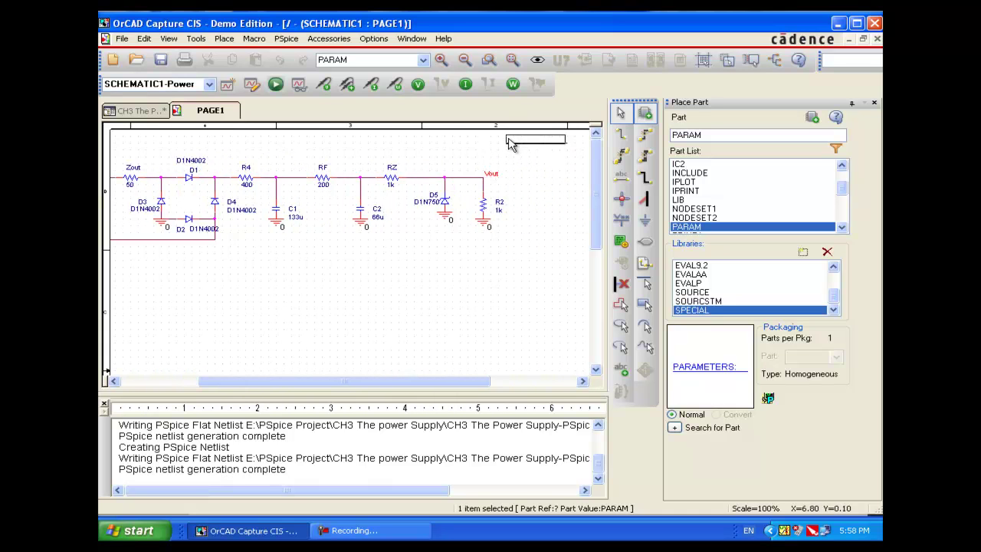
key(Escape)
click(506, 138)
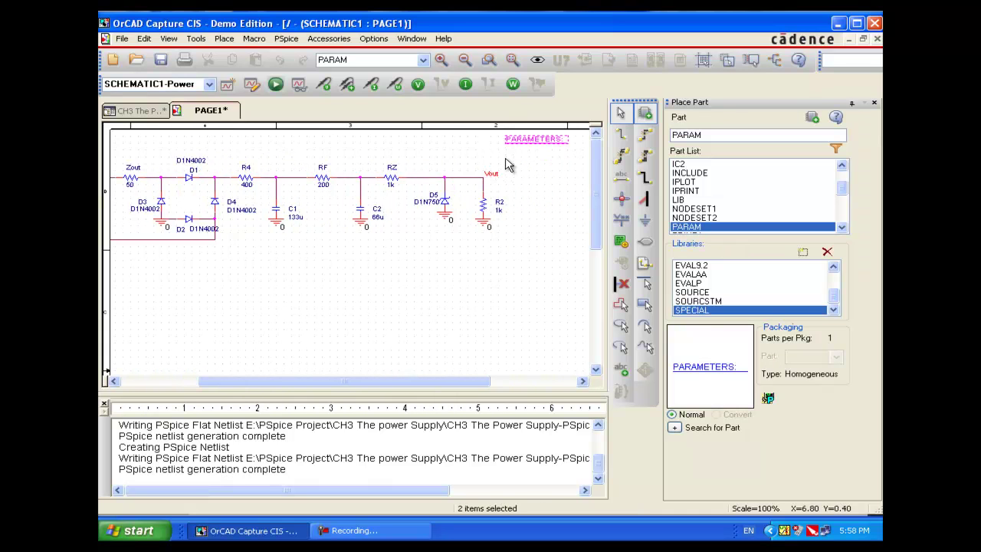
click(874, 103)
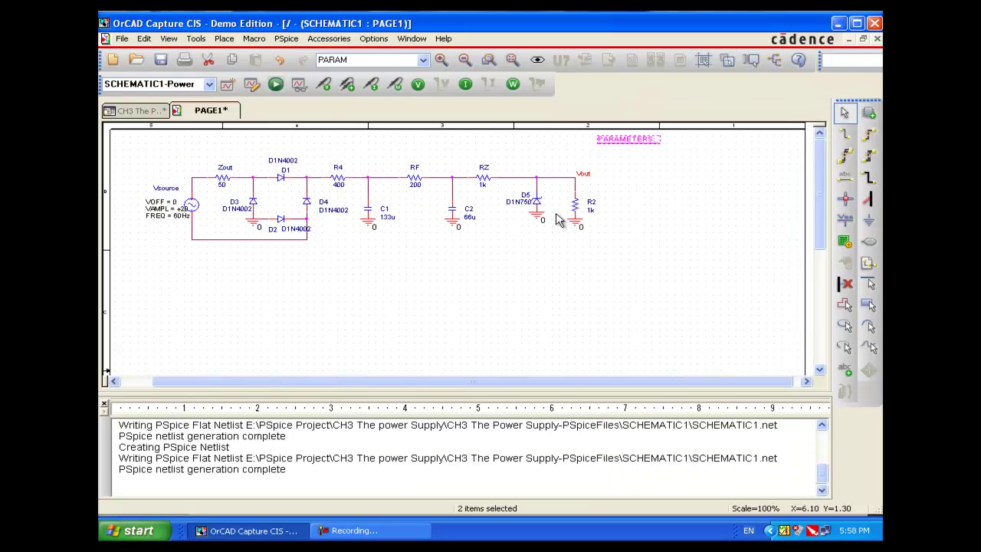
Add a new property RVAL with value 1k to the PARAMETERS block
double_click(644, 146)
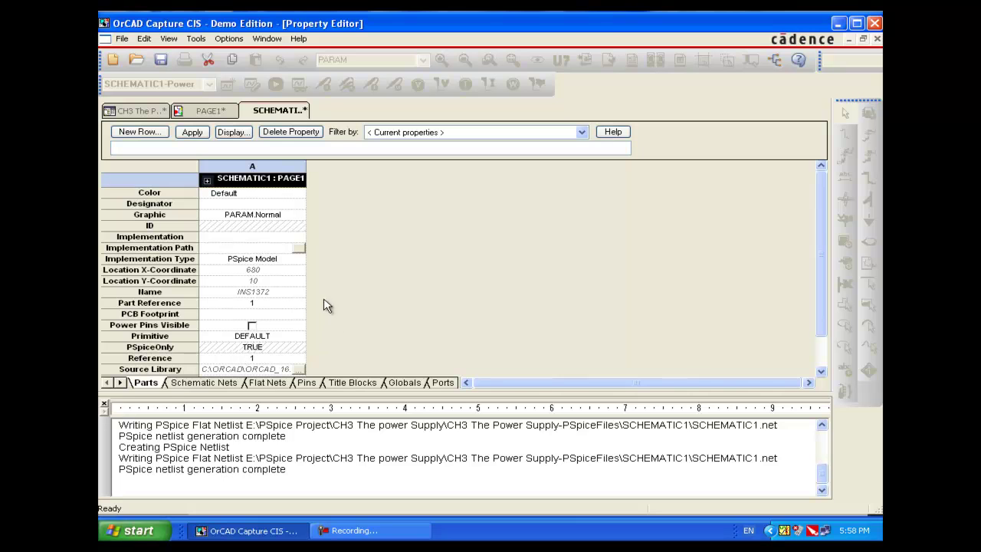
click(142, 134)
click(508, 292)
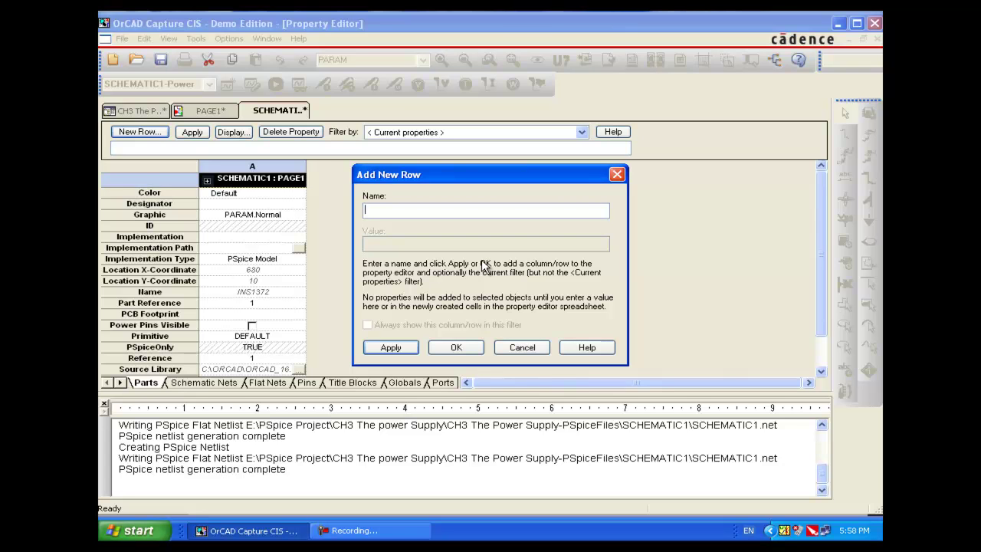
text(RVAL)
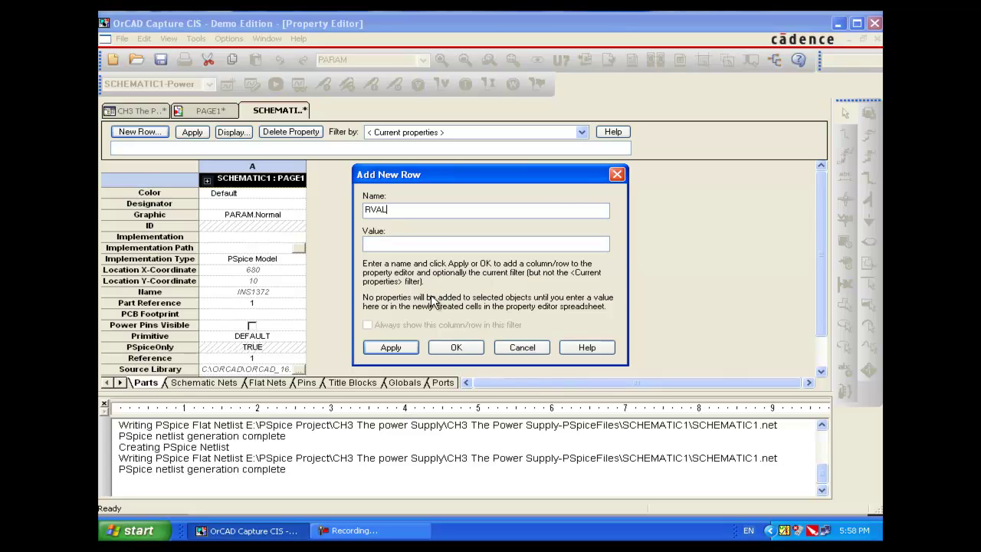
click(416, 242)
click(391, 347)
click(456, 347)
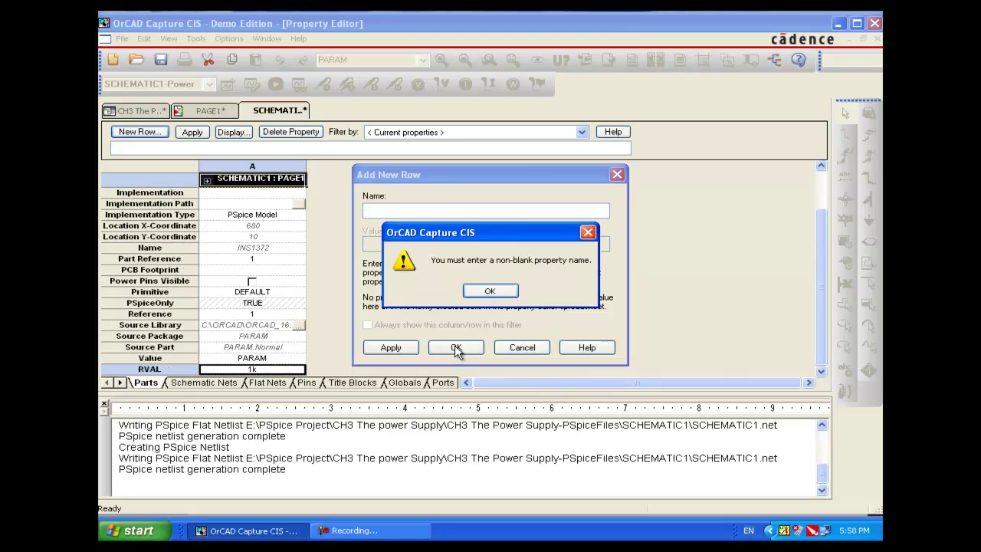
click(498, 296)
click(521, 347)
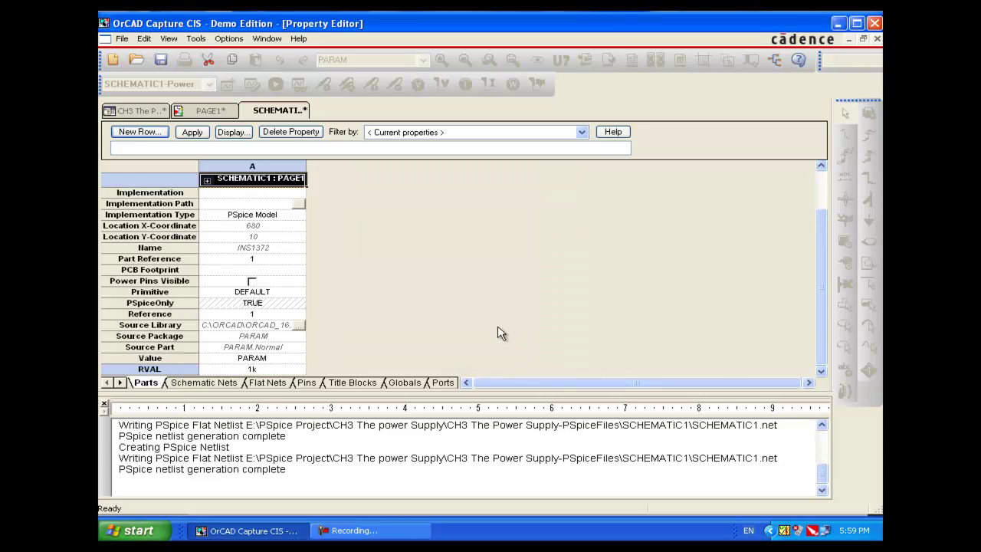
Display RVAL as Name and Value, apply the change and save the project
click(257, 369)
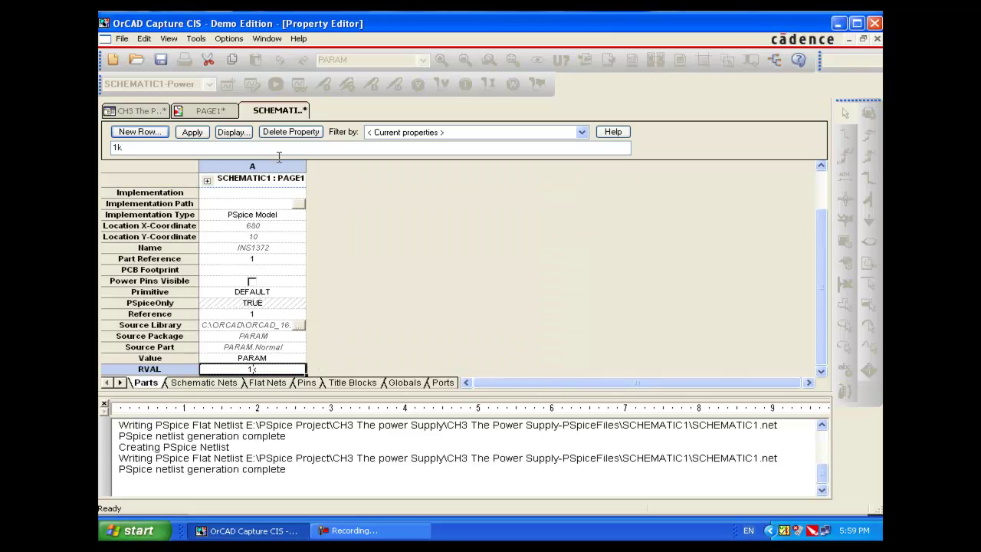
click(233, 132)
click(380, 291)
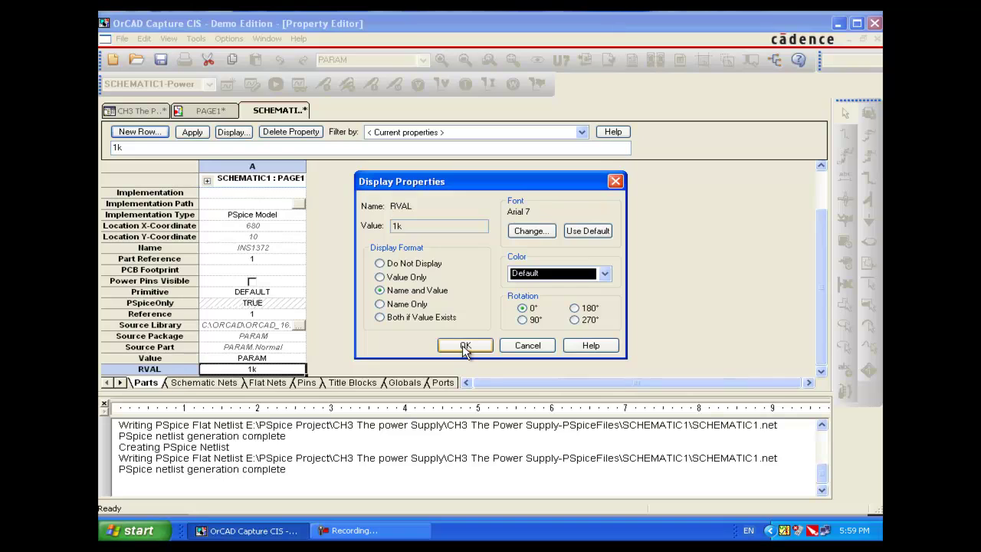
click(464, 345)
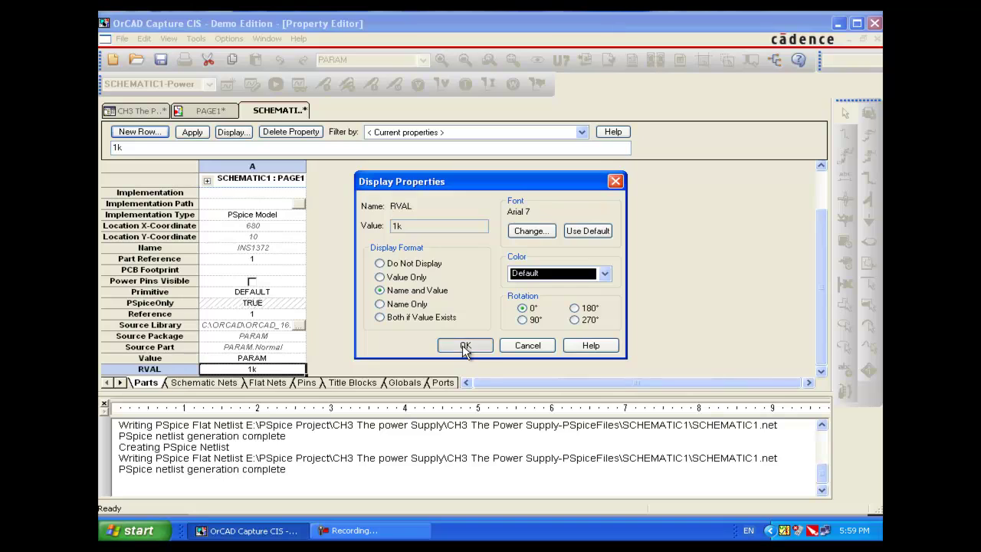
click(192, 134)
click(161, 59)
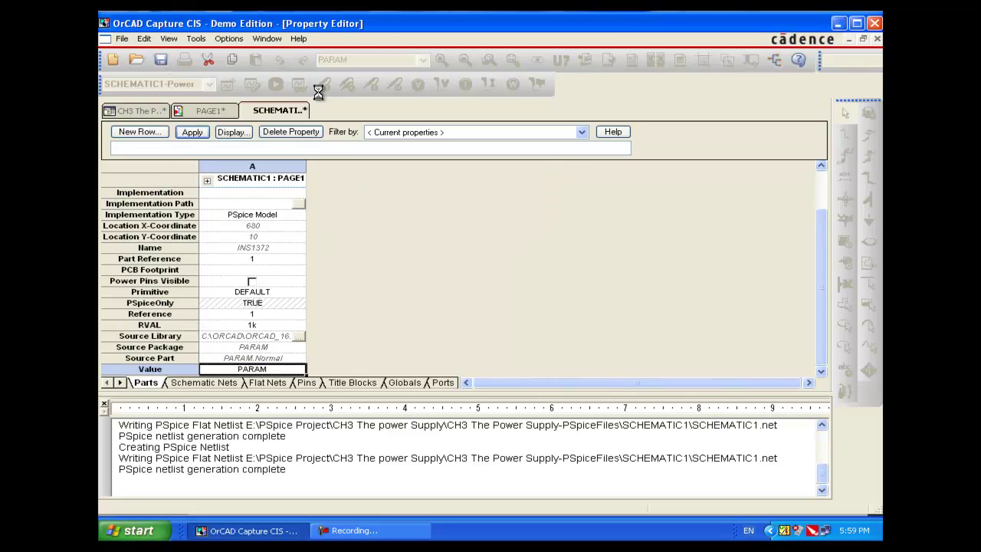
Change load resistor R2's value from 1k to {RVAL}
click(877, 39)
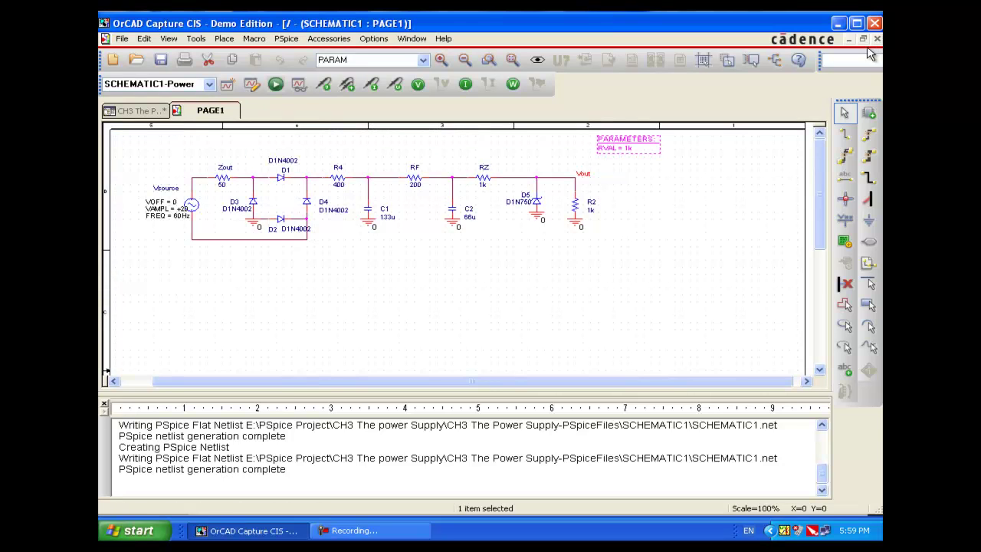
click(657, 214)
double_click(596, 214)
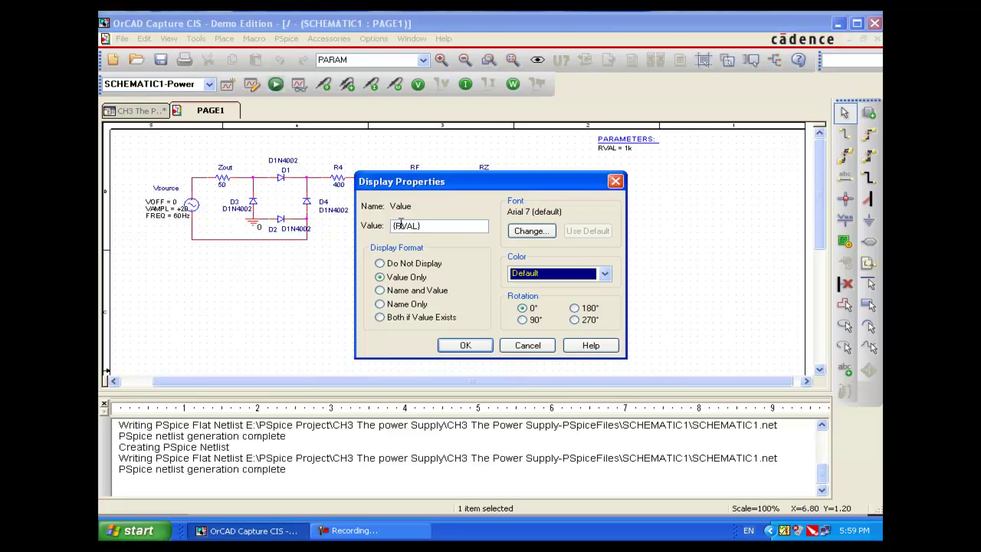
click(467, 345)
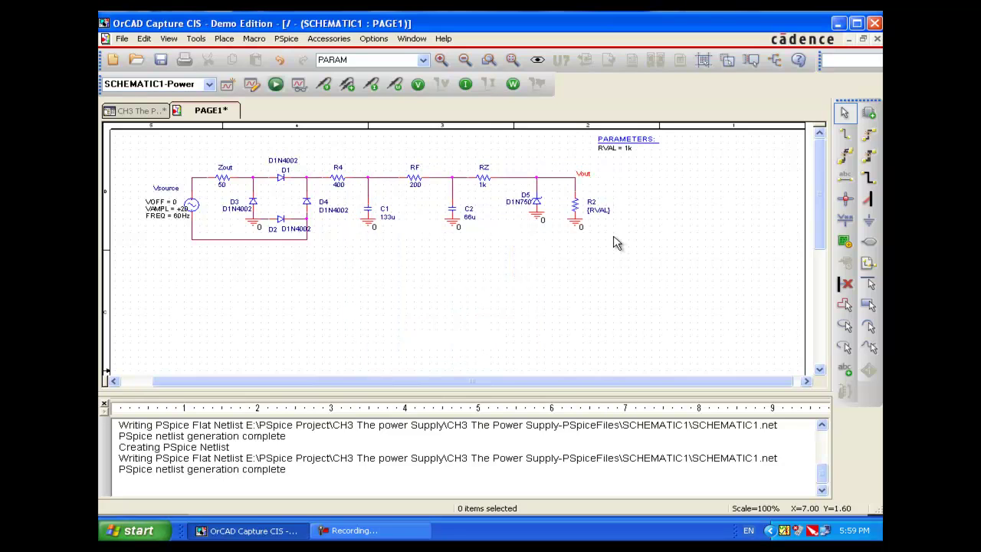
Enable a linear Parametric Sweep of global parameter RVAL from 0.2k to 1k, step 0.2k
click(287, 40)
click(314, 68)
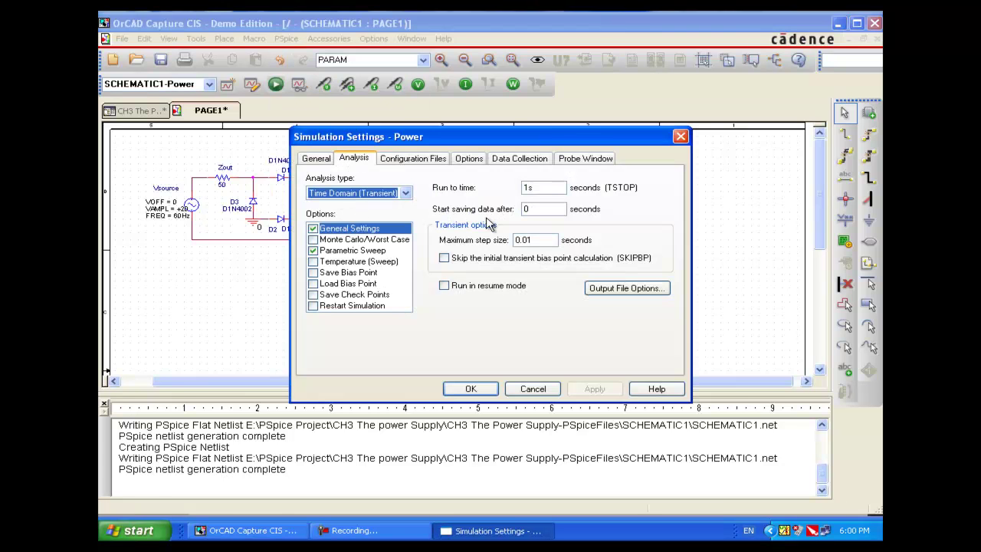
click(375, 250)
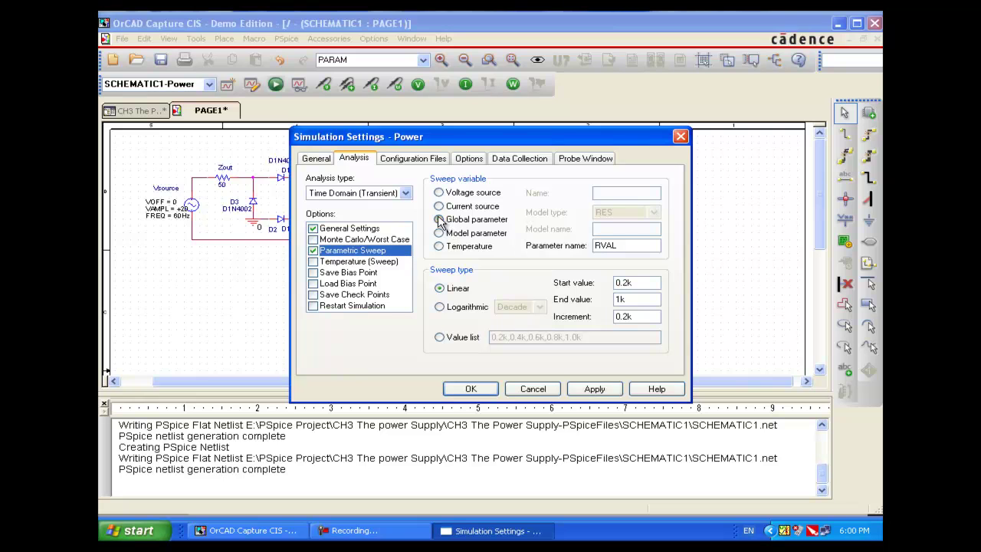
click(439, 220)
click(490, 388)
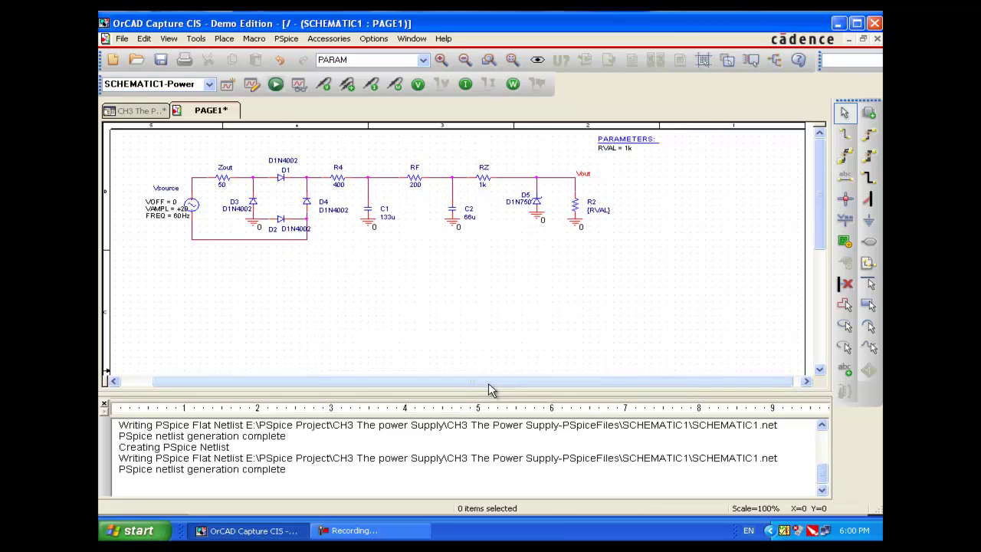
click(276, 84)
Run the Power simulation, load all sweep runs, and bring up the Add Traces dialog
click(511, 293)
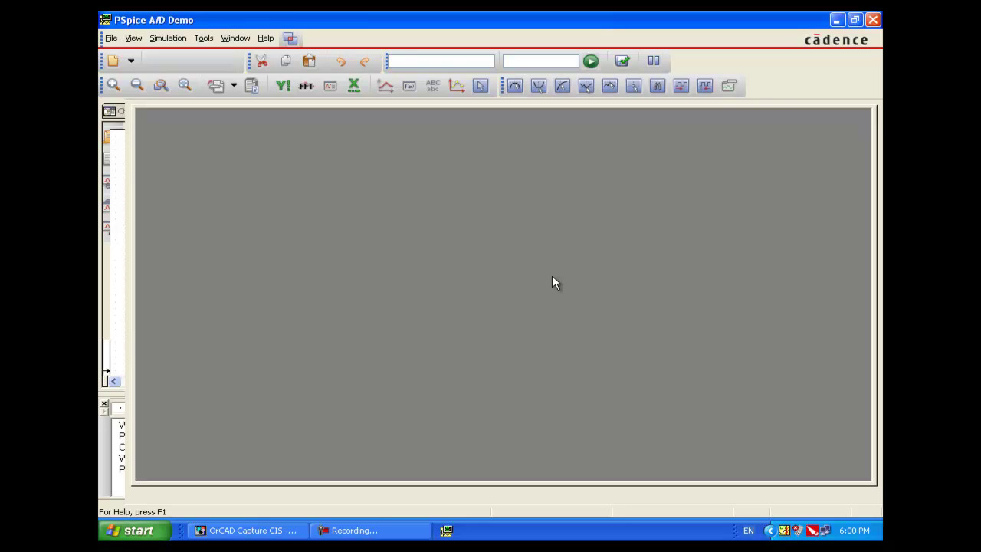
click(591, 351)
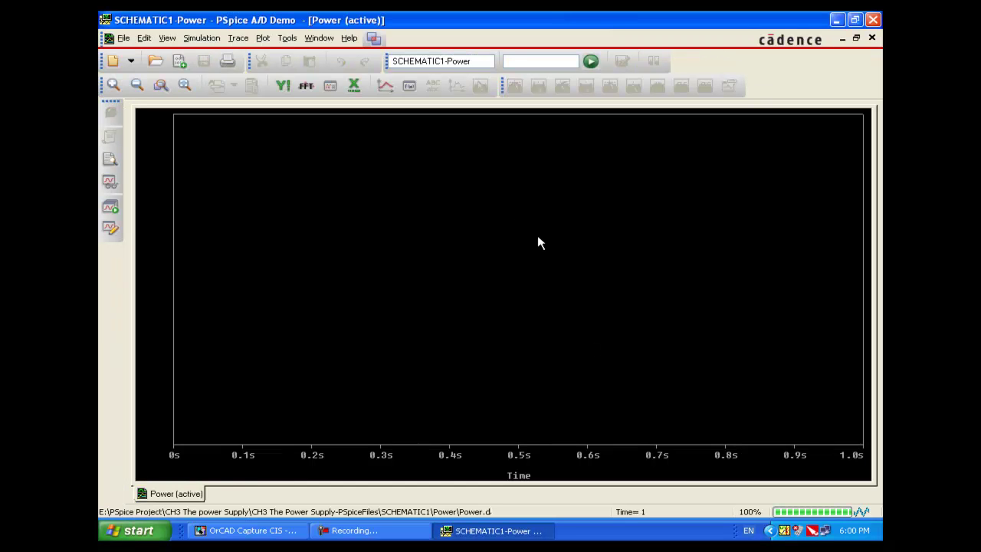
click(385, 86)
click(459, 352)
click(460, 352)
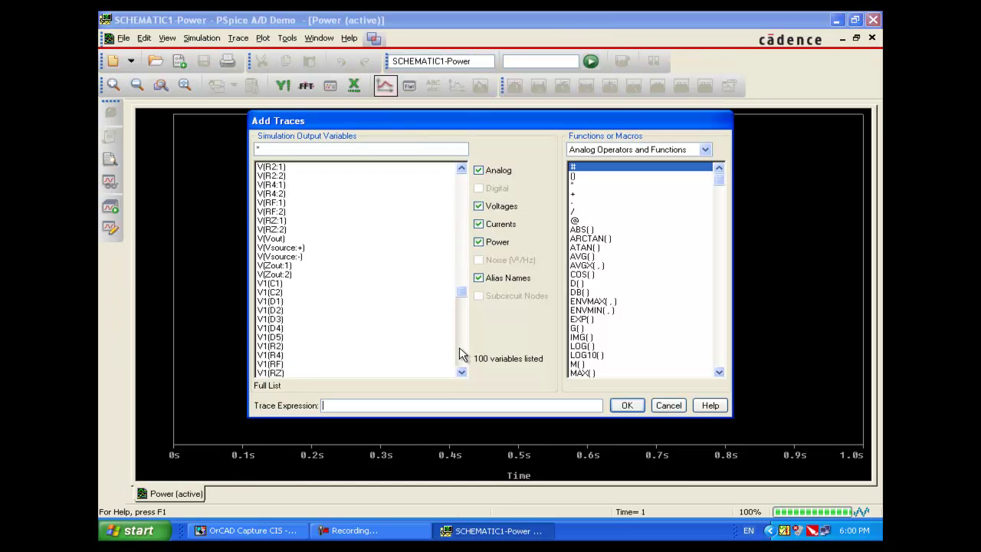
click(460, 352)
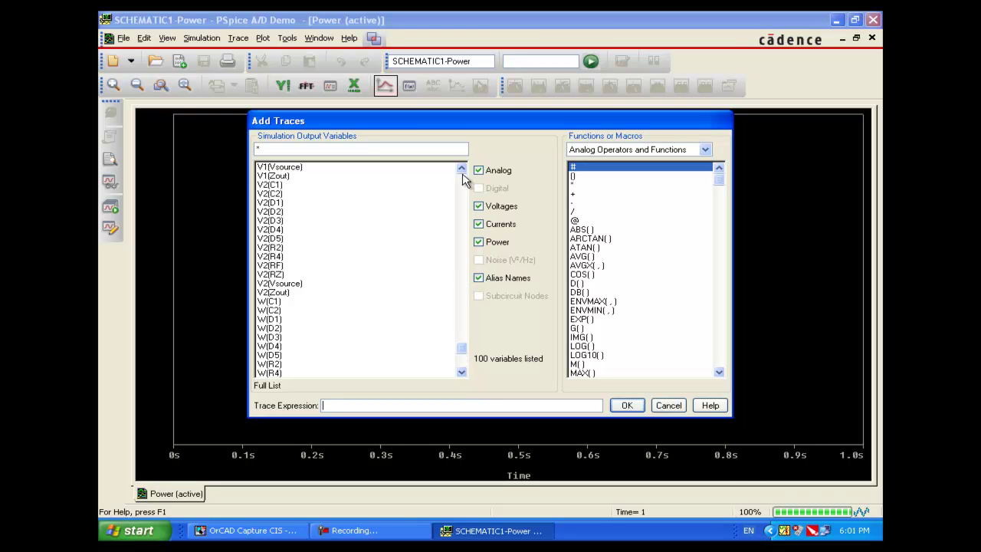
click(462, 172)
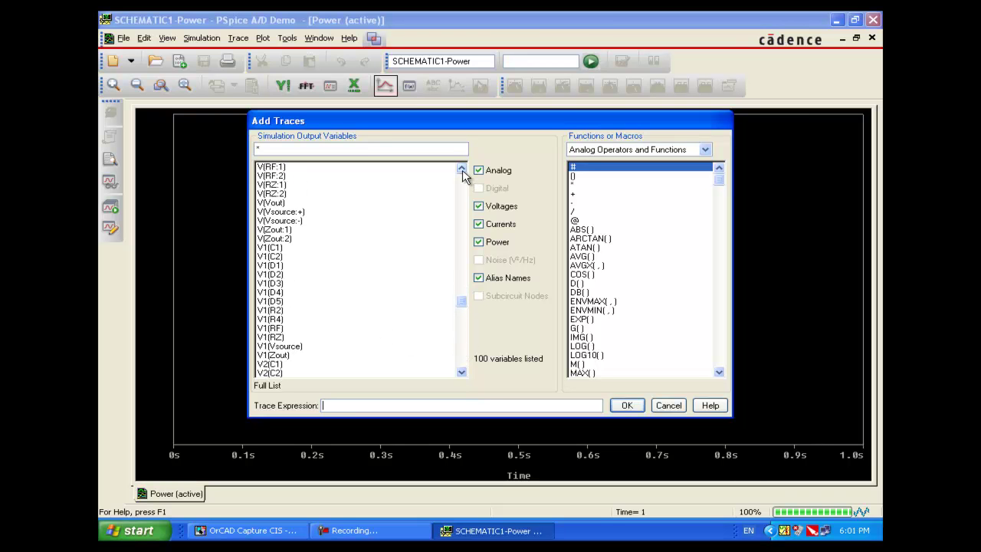